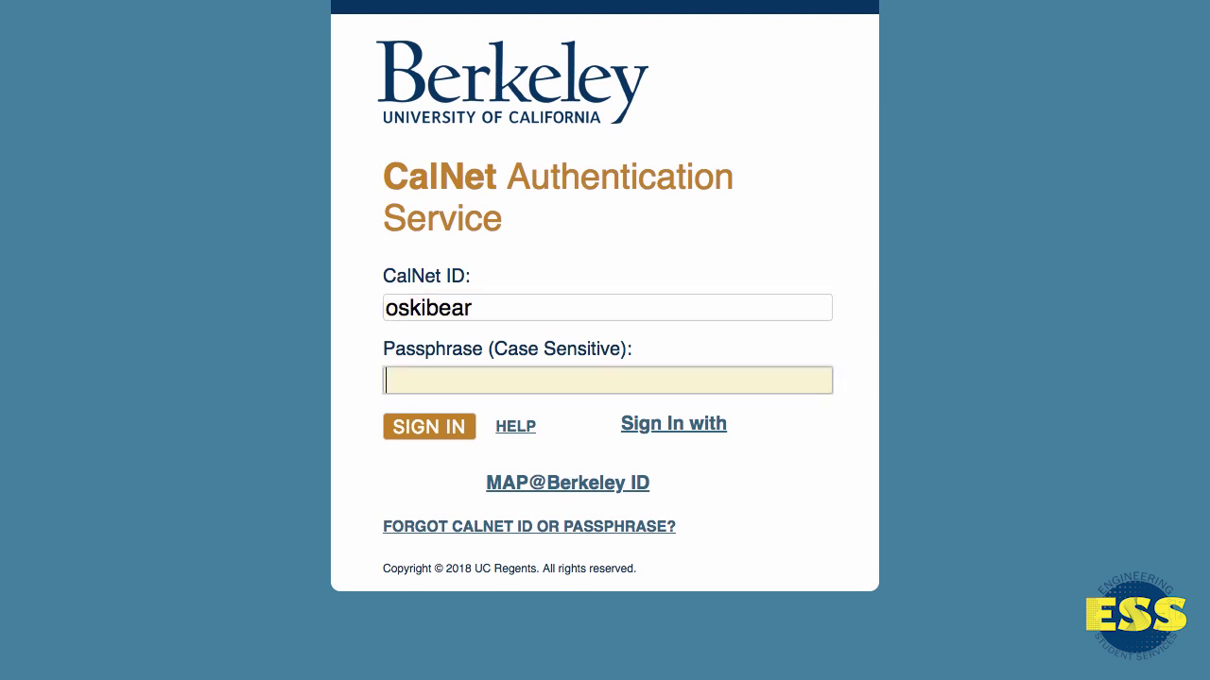
Sign in to the CalNet Authentication Service by entering the account passphrase.
{"action": "type", "text": "•••••••••"}
{"action": "key", "text": "Return"}
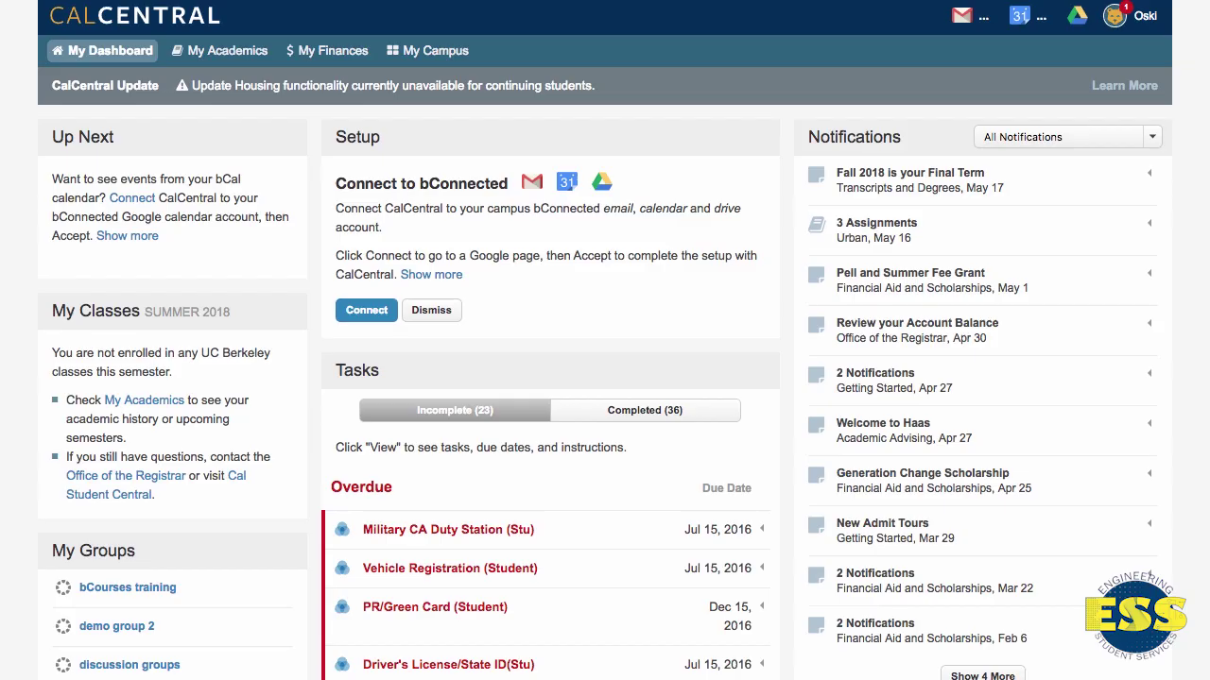
Open the Schedule Planner for organizing the upcoming semester from the Class Enrollment activities in My Academics.
{"action": "left_click", "coordinate": [257, 52]}
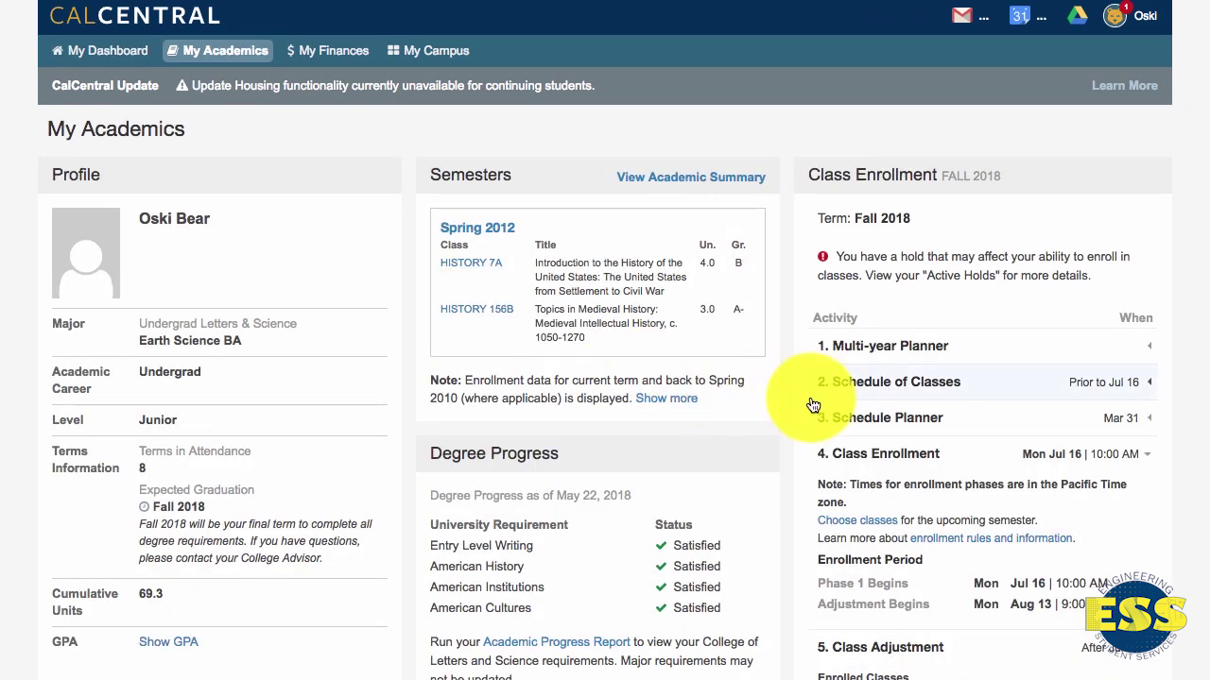
{"action": "left_click", "coordinate": [900, 417]}
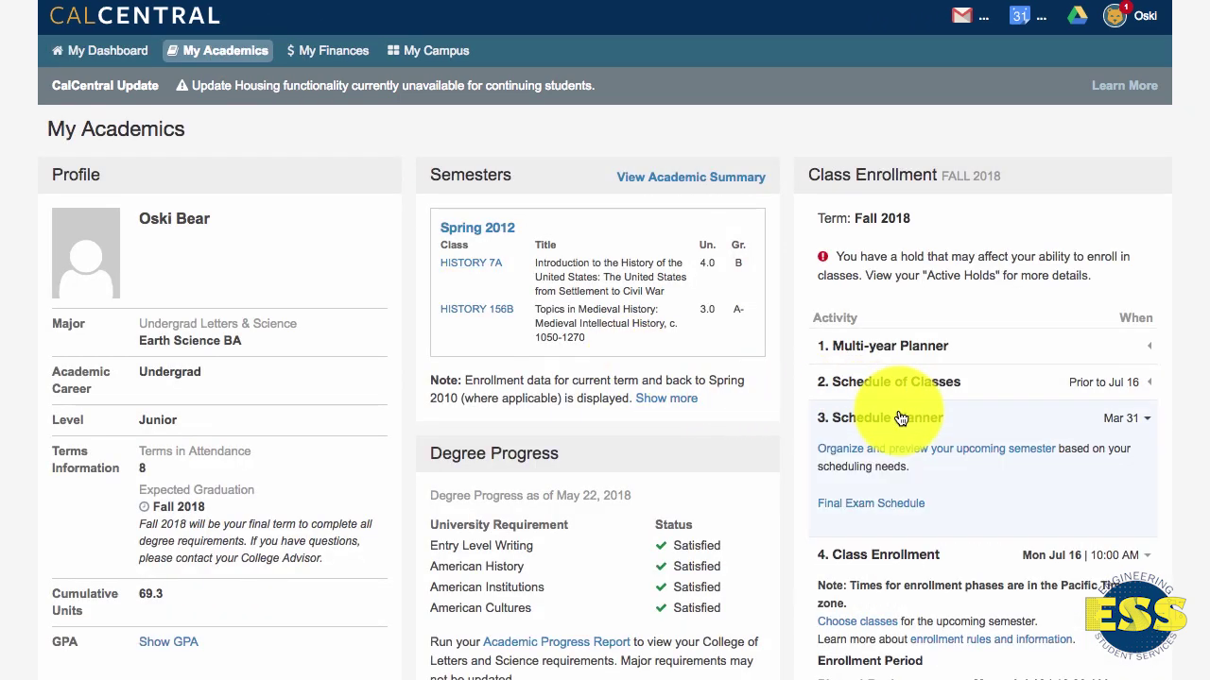
{"action": "left_click", "coordinate": [1008, 450]}
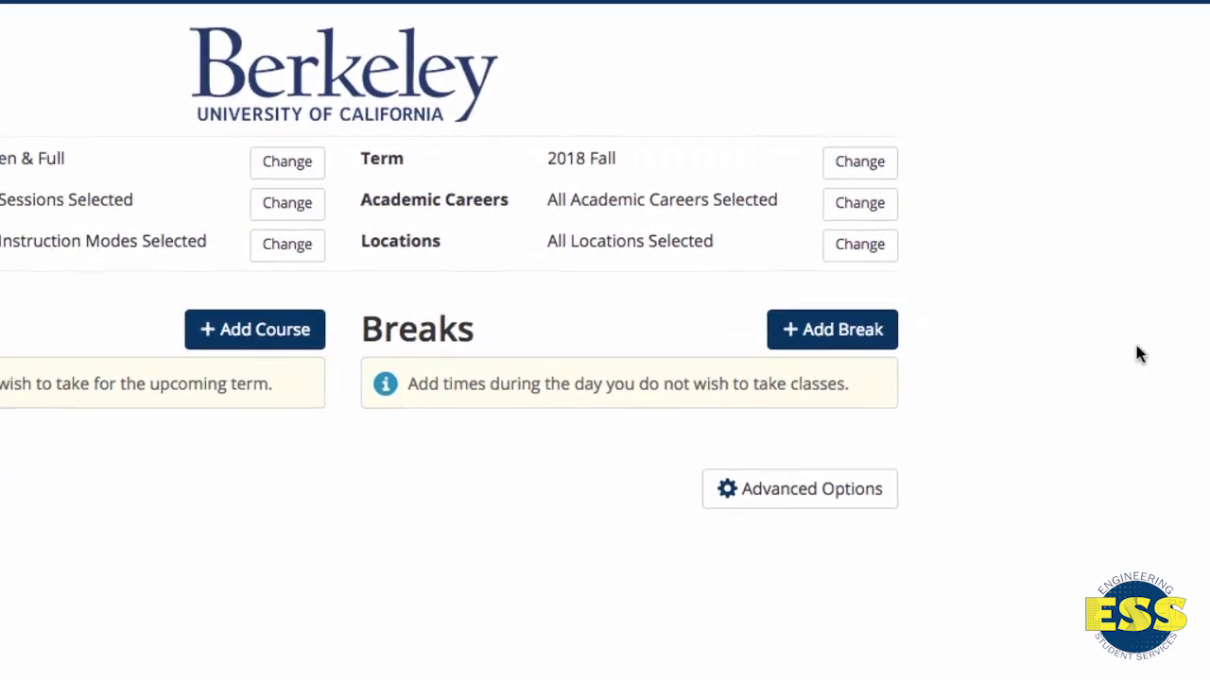
Set the planner's term to 2018 Fall and save the selection.
{"action": "left_click", "coordinate": [859, 163]}
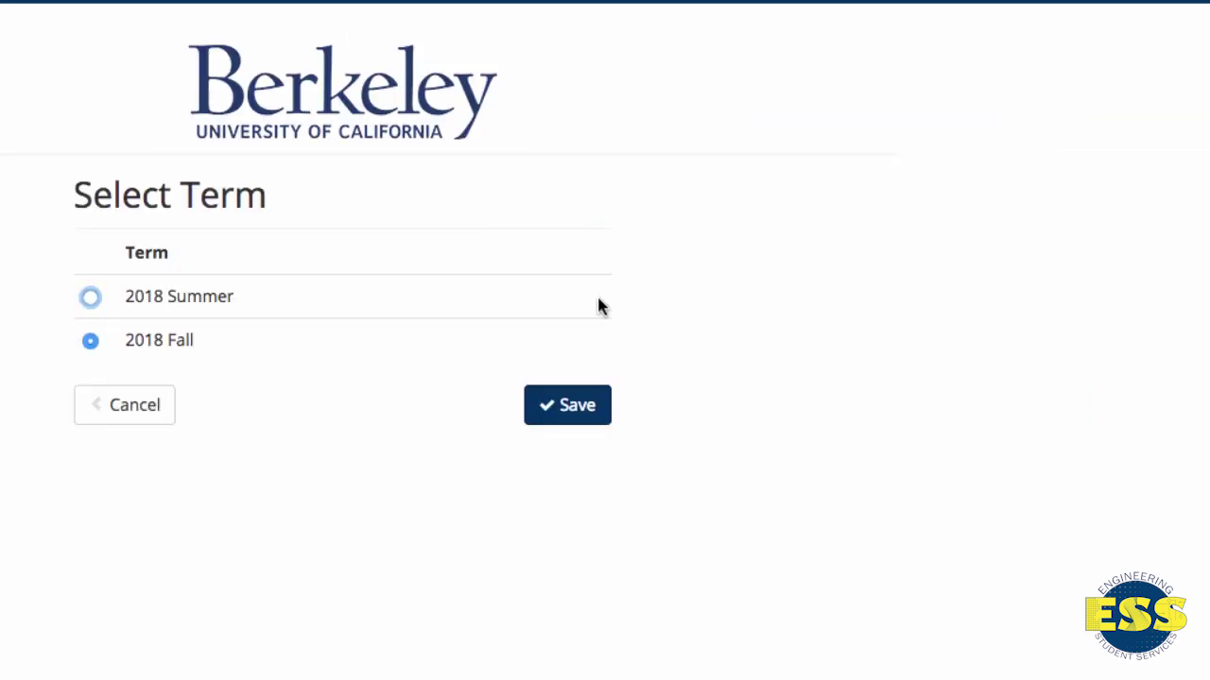
{"action": "left_click", "coordinate": [178, 329]}
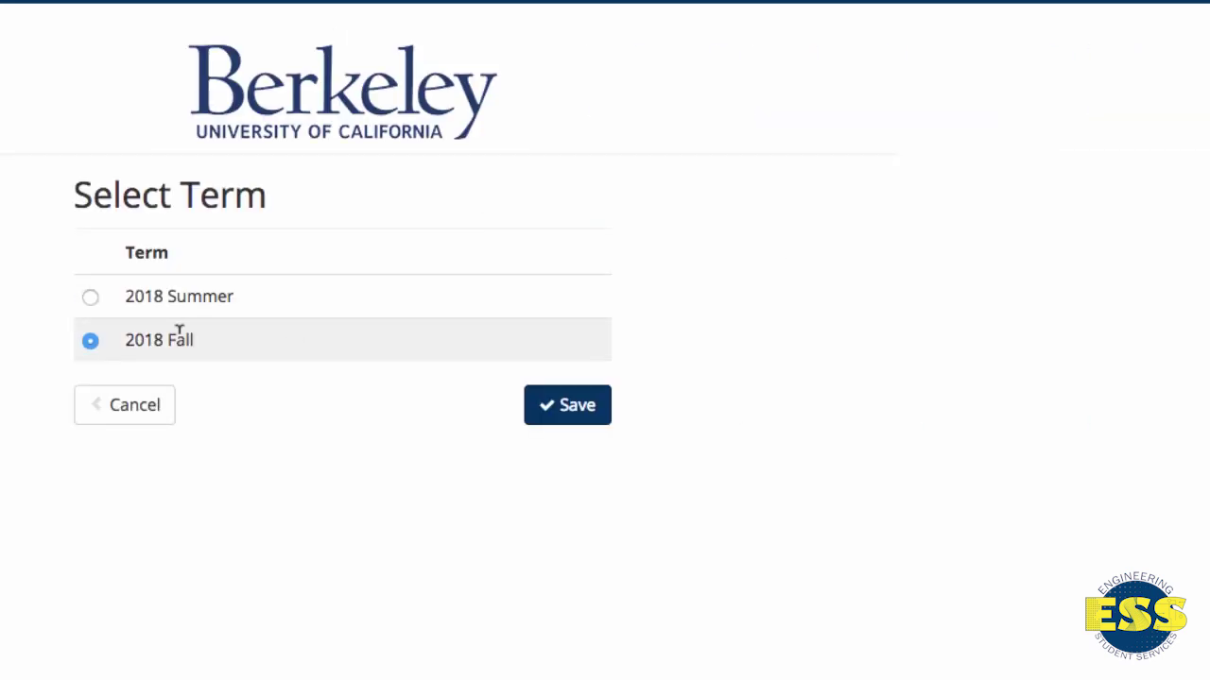
{"action": "left_click", "coordinate": [581, 408]}
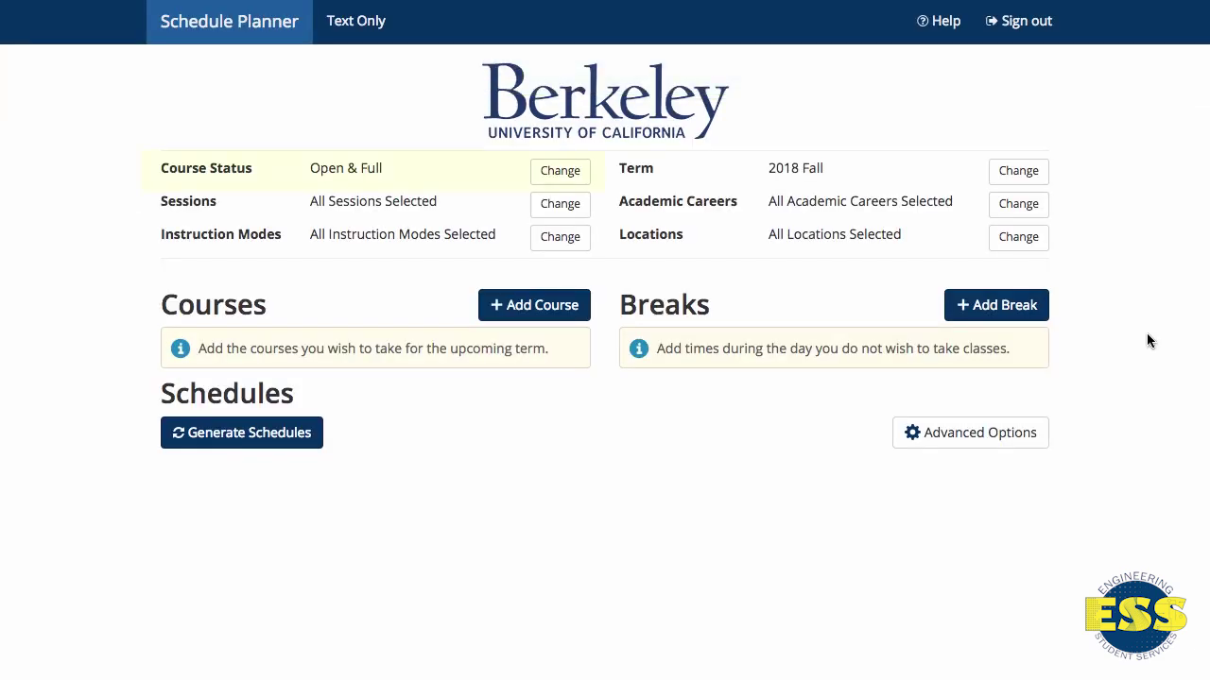
Set the course status filter to Open & Full w/Waitlist Open and save it.
{"action": "left_click", "coordinate": [573, 178]}
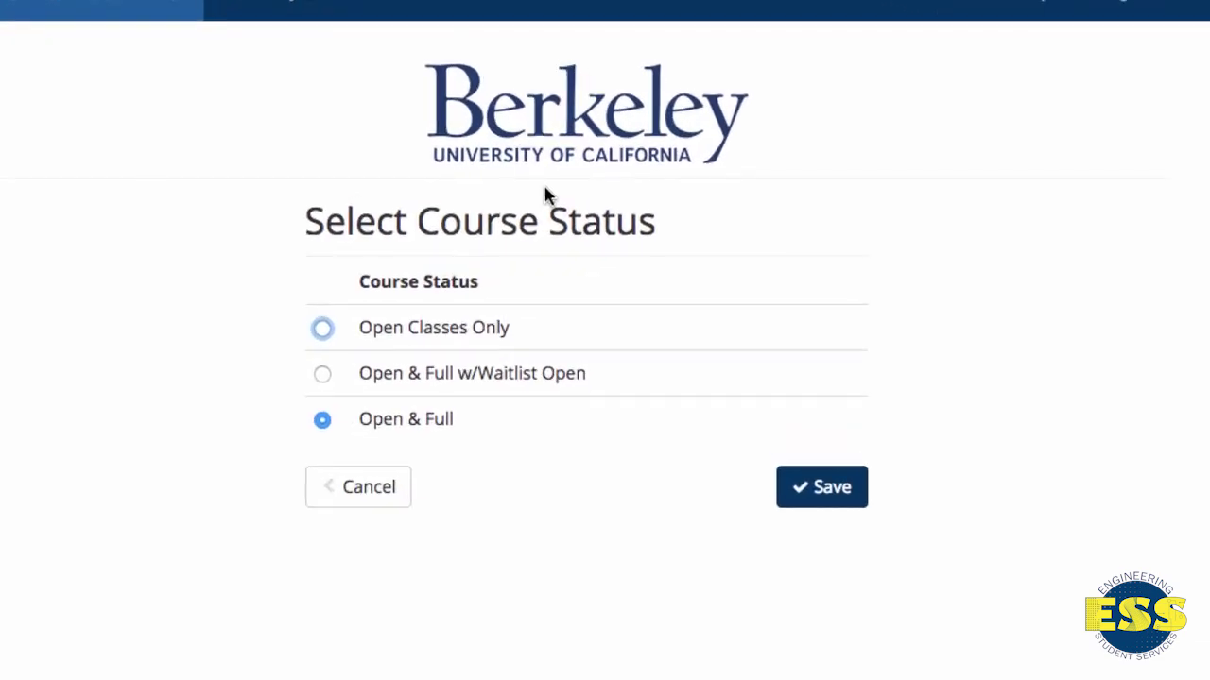
{"action": "left_click", "coordinate": [481, 328]}
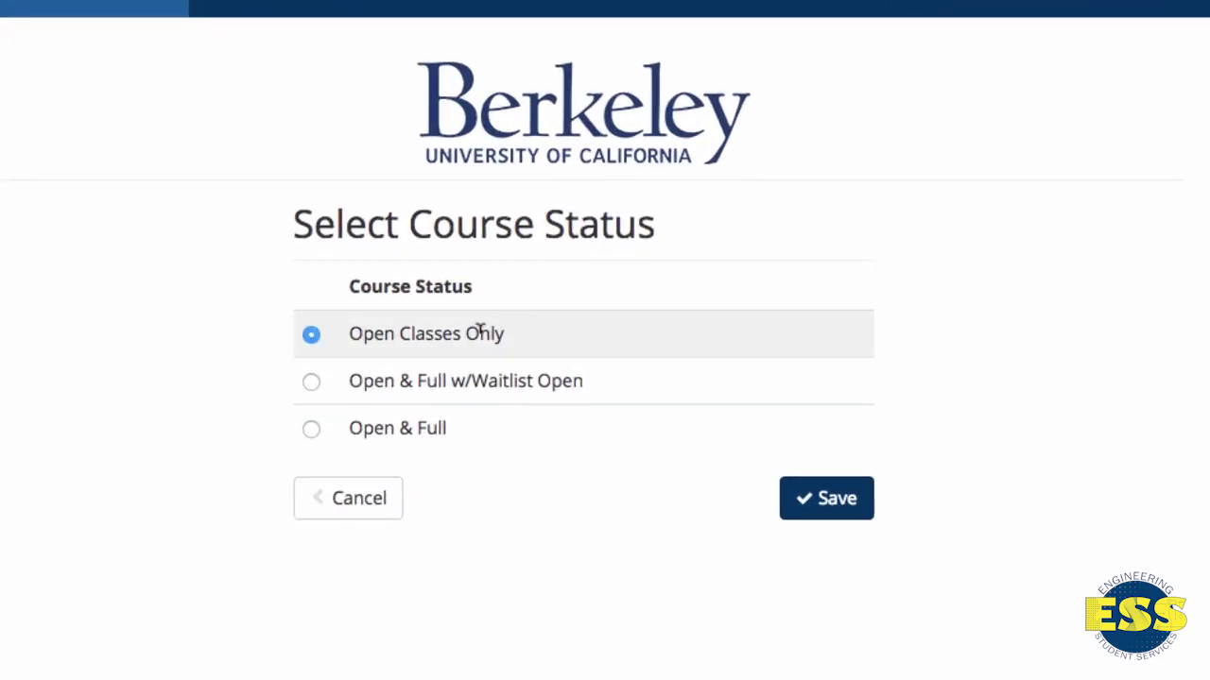
{"action": "left_click", "coordinate": [483, 369]}
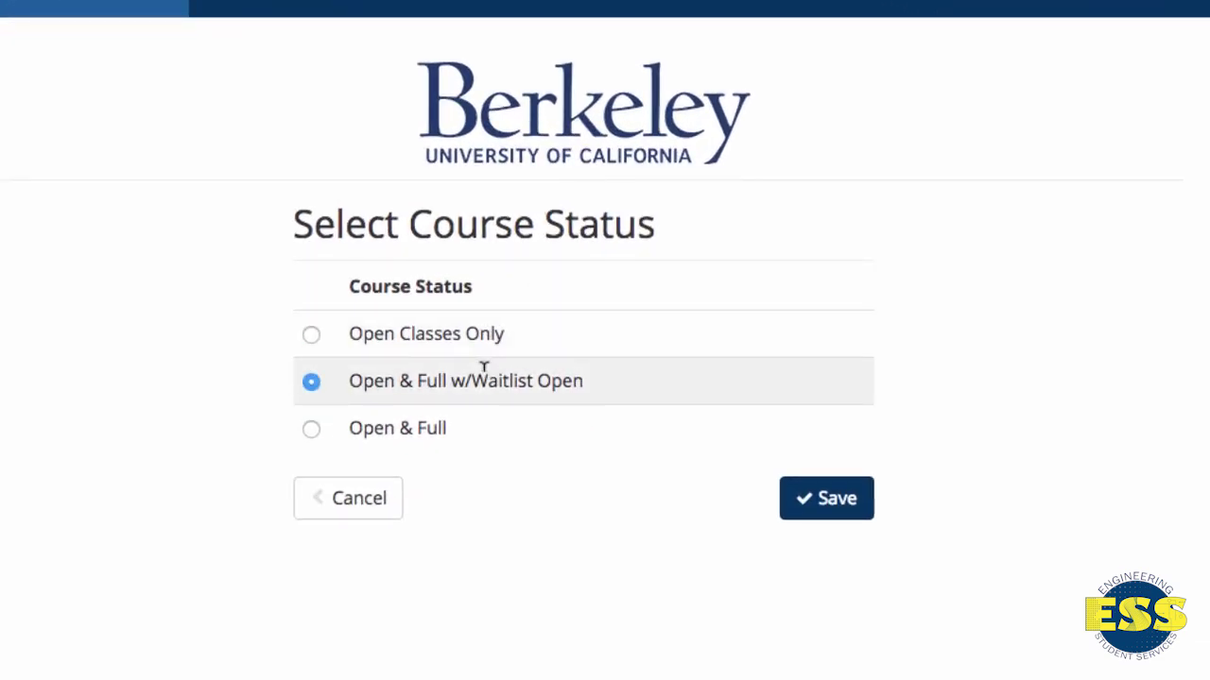
{"action": "left_click", "coordinate": [437, 417]}
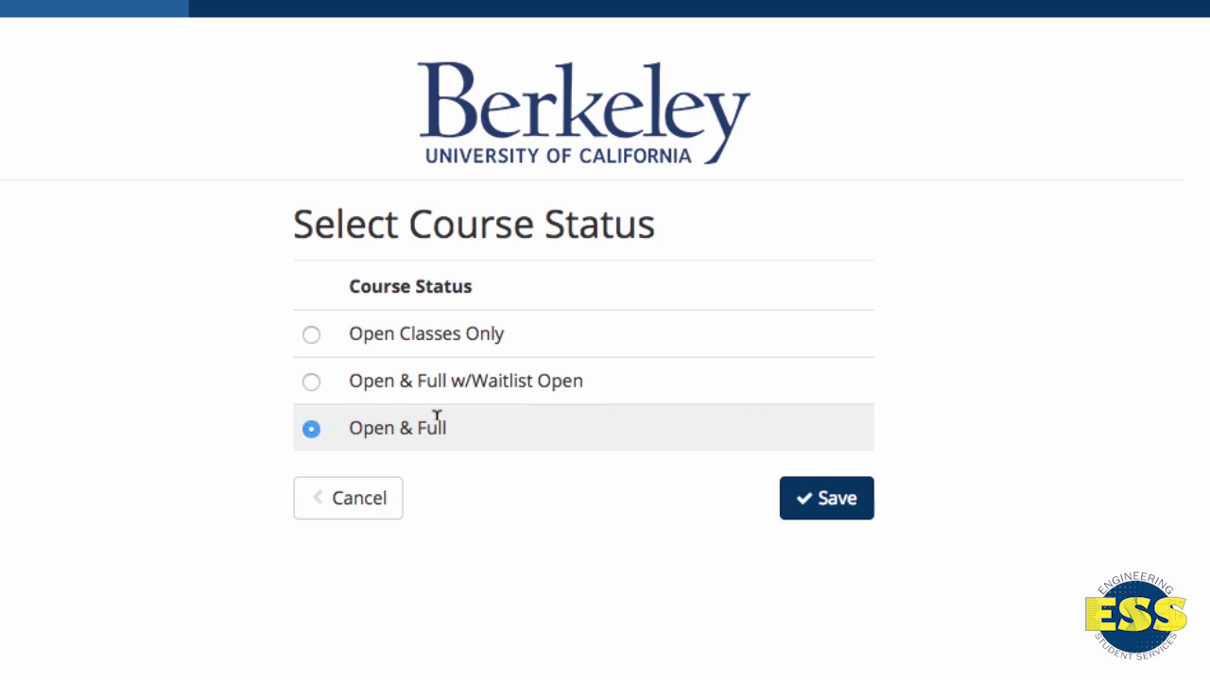
{"action": "left_click", "coordinate": [478, 382]}
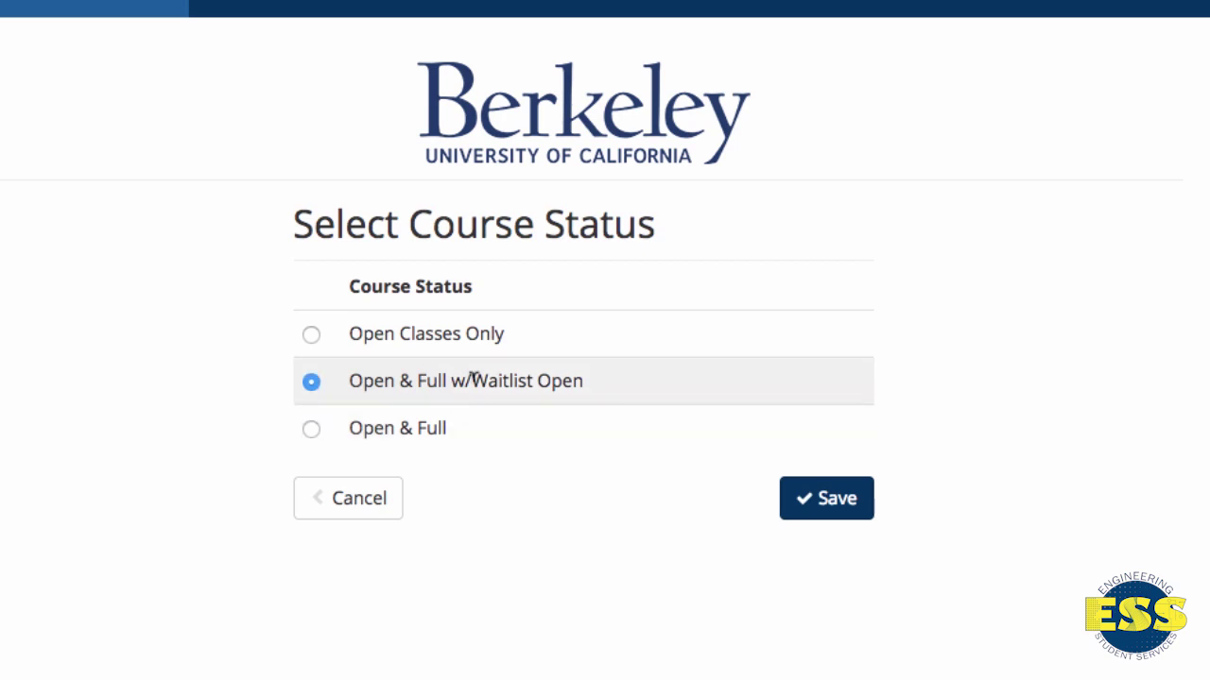
{"action": "left_click", "coordinate": [850, 504]}
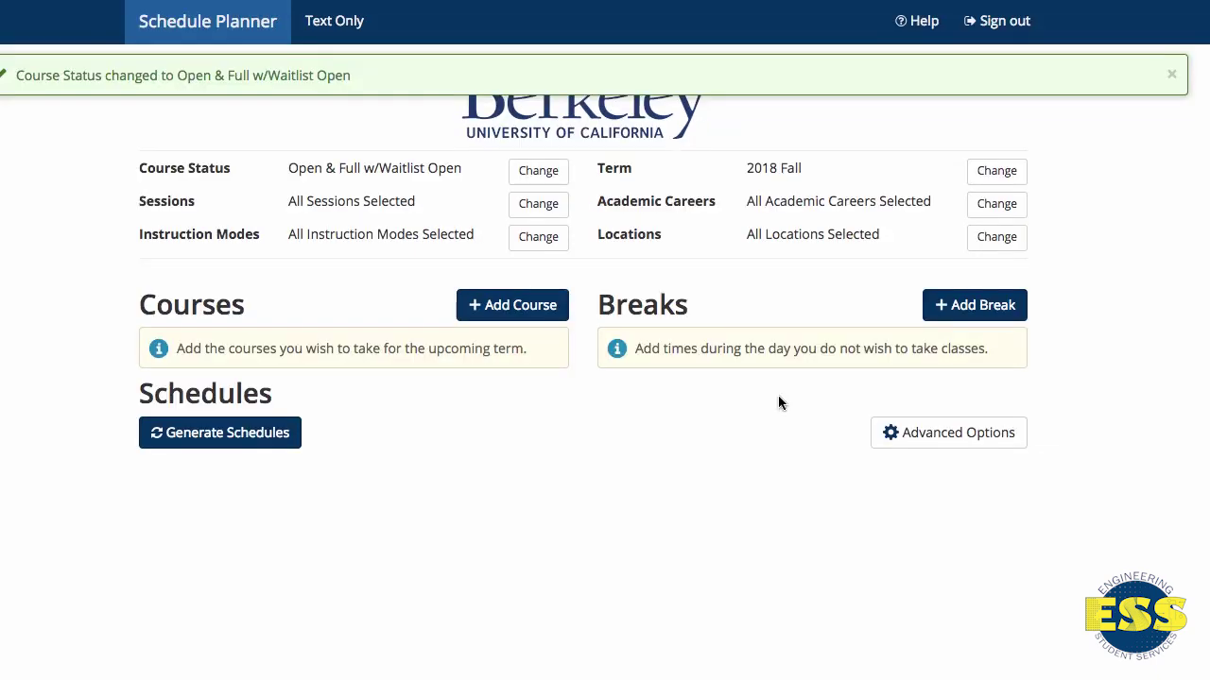
Add the course 1A - CALCULUS from the subject MATH - Mathematics to the course list.
{"action": "left_click", "coordinate": [545, 306]}
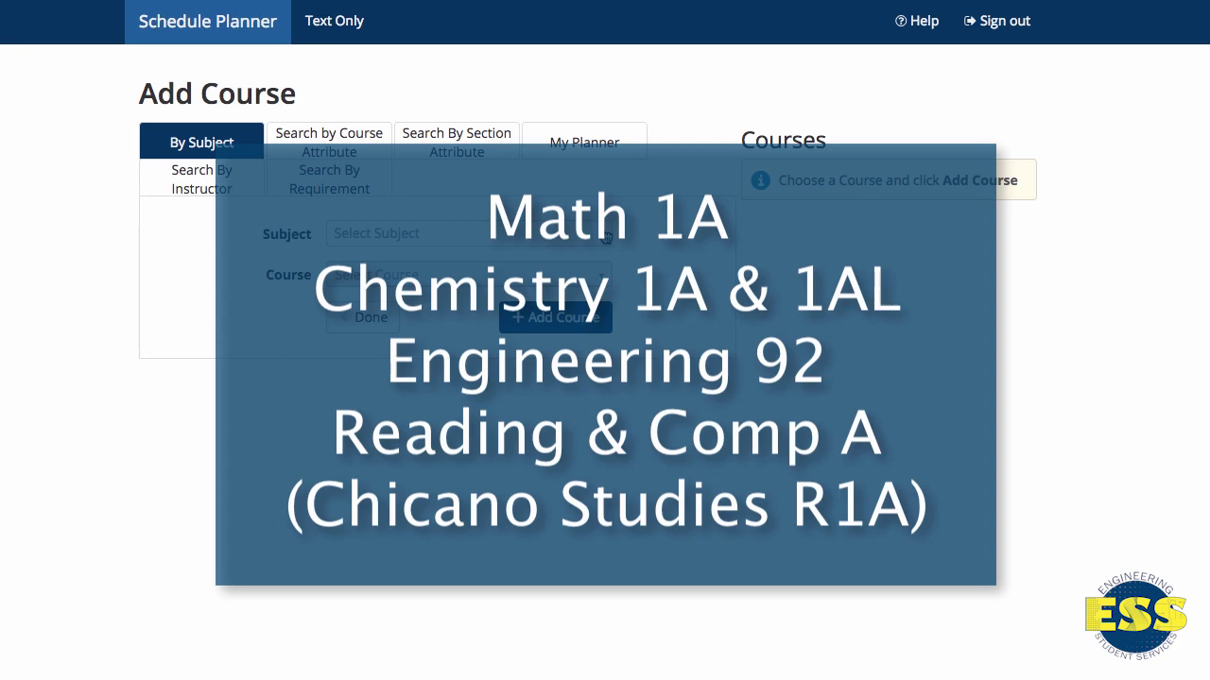
{"action": "left_click", "coordinate": [605, 235]}
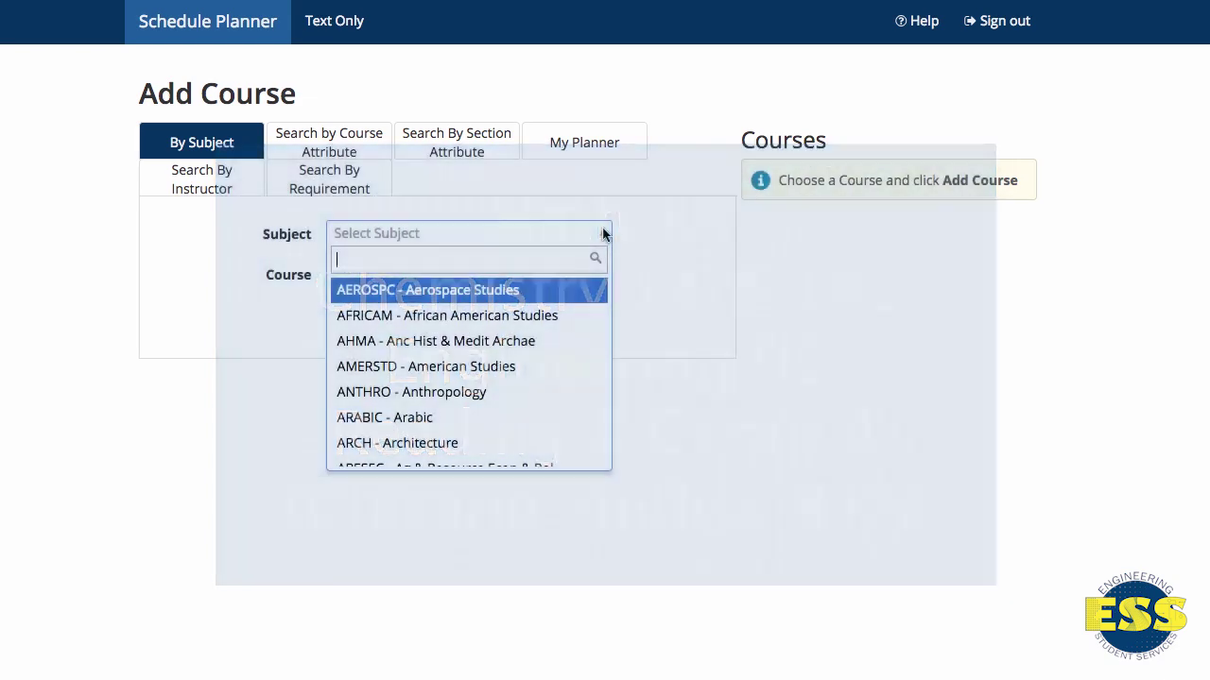
{"action": "type", "text": "Math"}
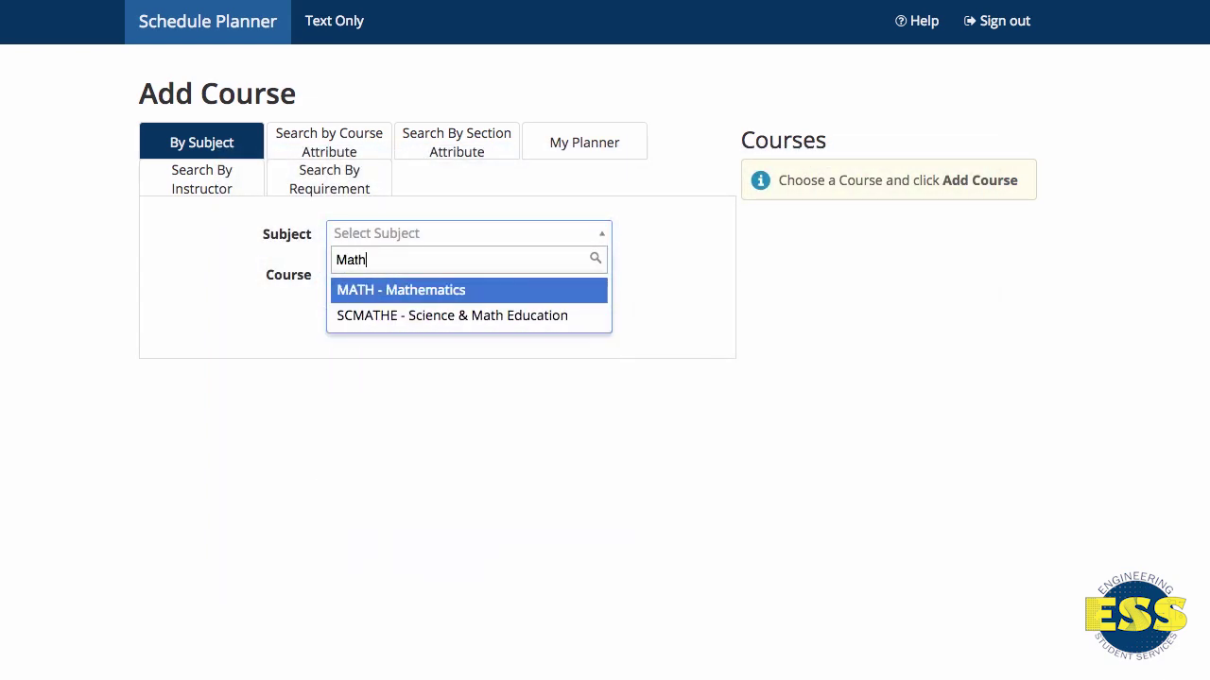
{"action": "left_click", "coordinate": [438, 292]}
{"action": "left_click", "coordinate": [545, 274]}
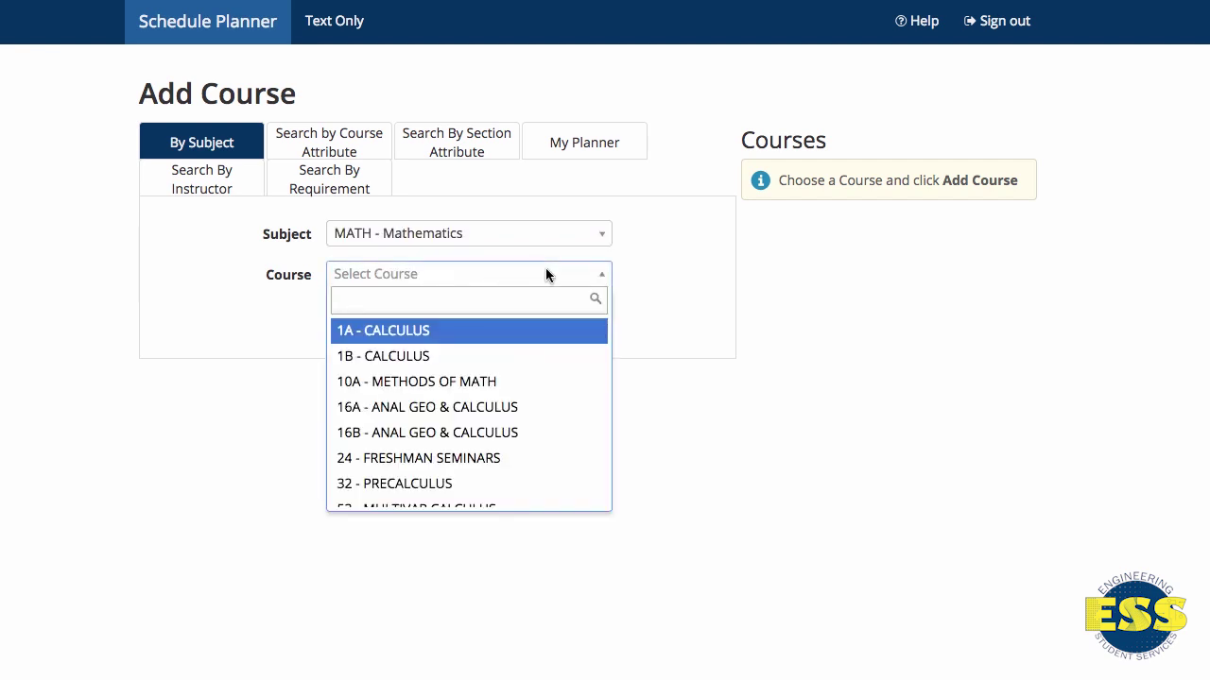
{"action": "left_click", "coordinate": [401, 337]}
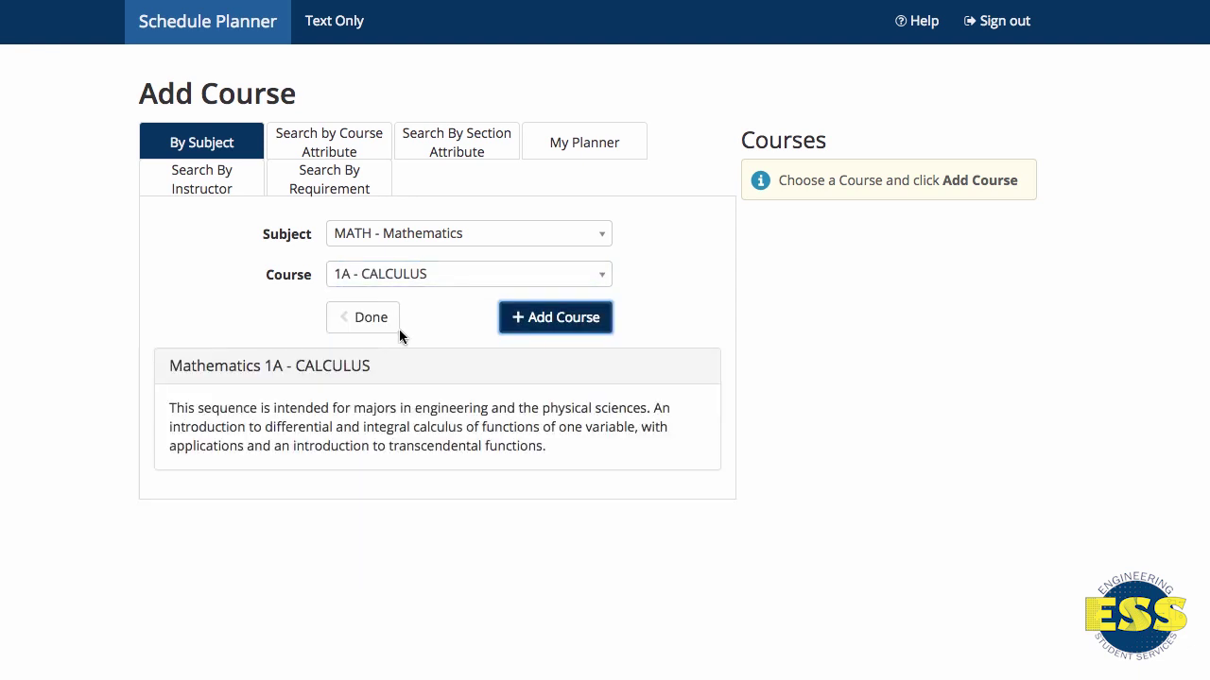
{"action": "left_click", "coordinate": [585, 320]}
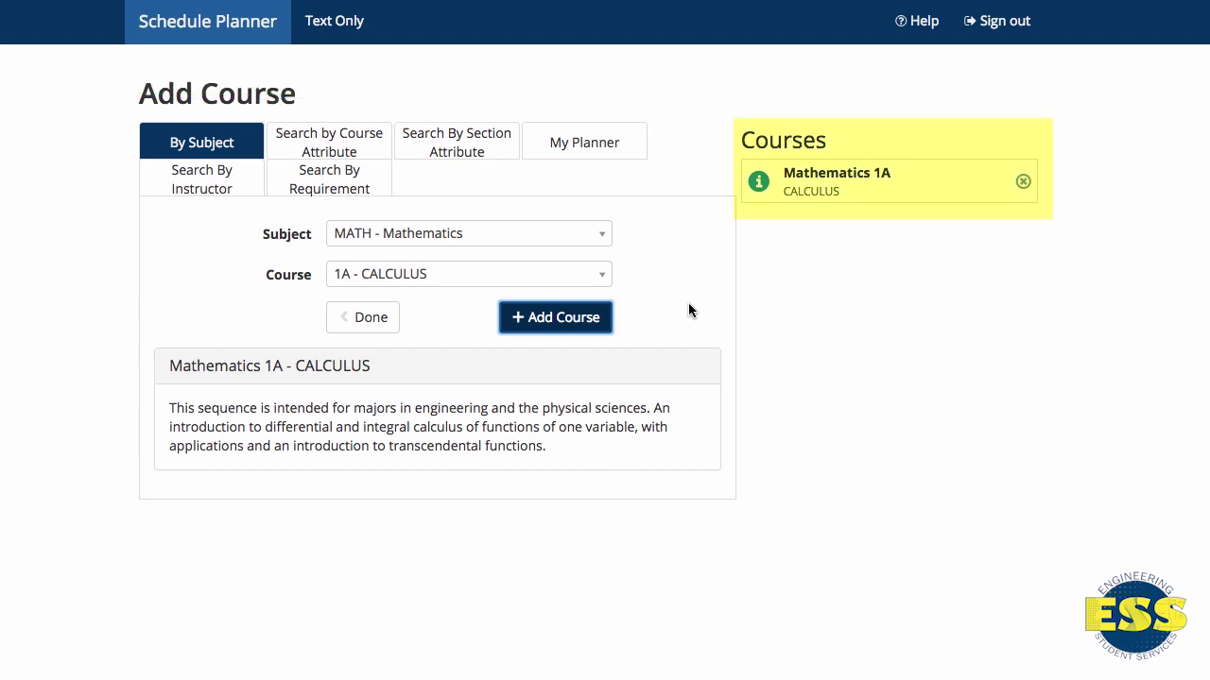
Add Chemistry 1A, Chemistry 1AL, Chicano Studies R1A and Engineering 92 to the course list, and finish adding courses.
{"action": "left_click", "coordinate": [554, 321]}
{"action": "left_click", "coordinate": [501, 274]}
{"action": "left_click", "coordinate": [601, 321]}
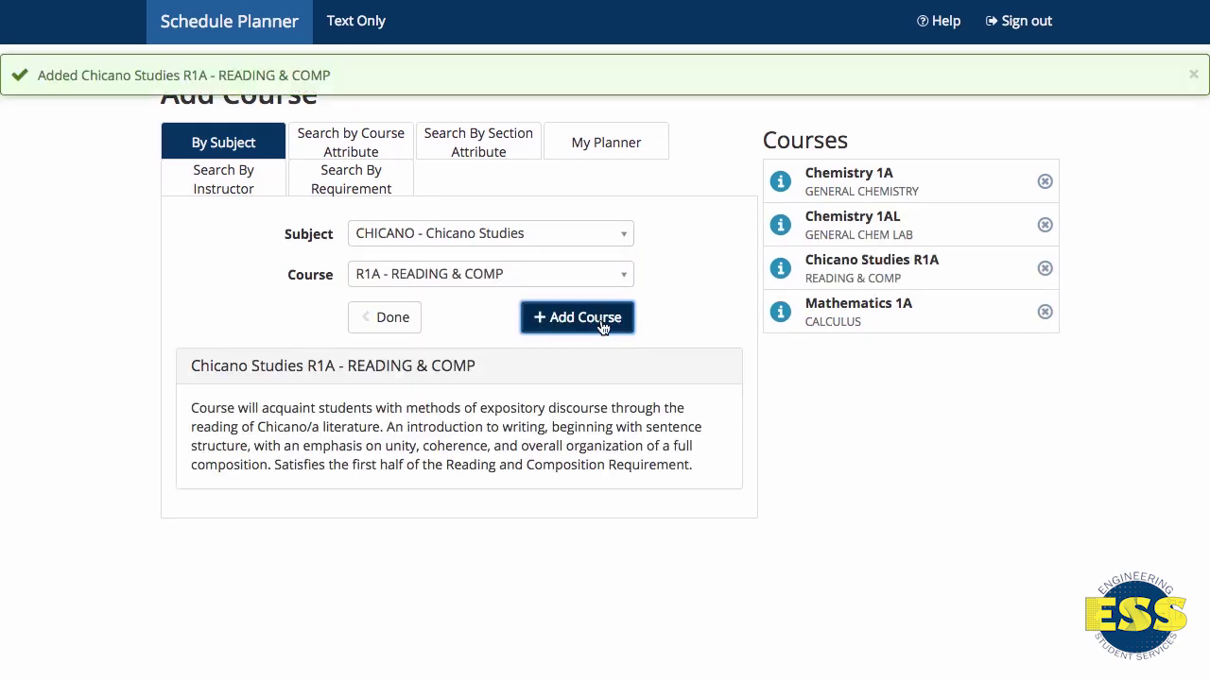
{"action": "left_click", "coordinate": [575, 321]}
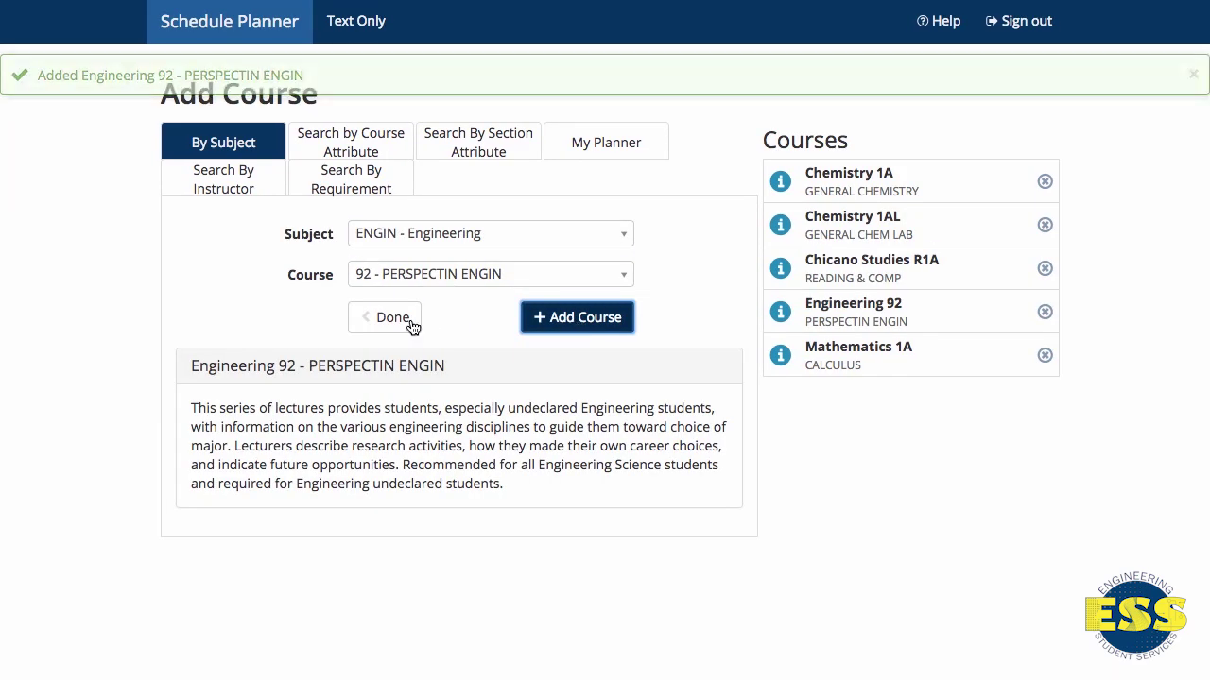
{"action": "left_click", "coordinate": [410, 322]}
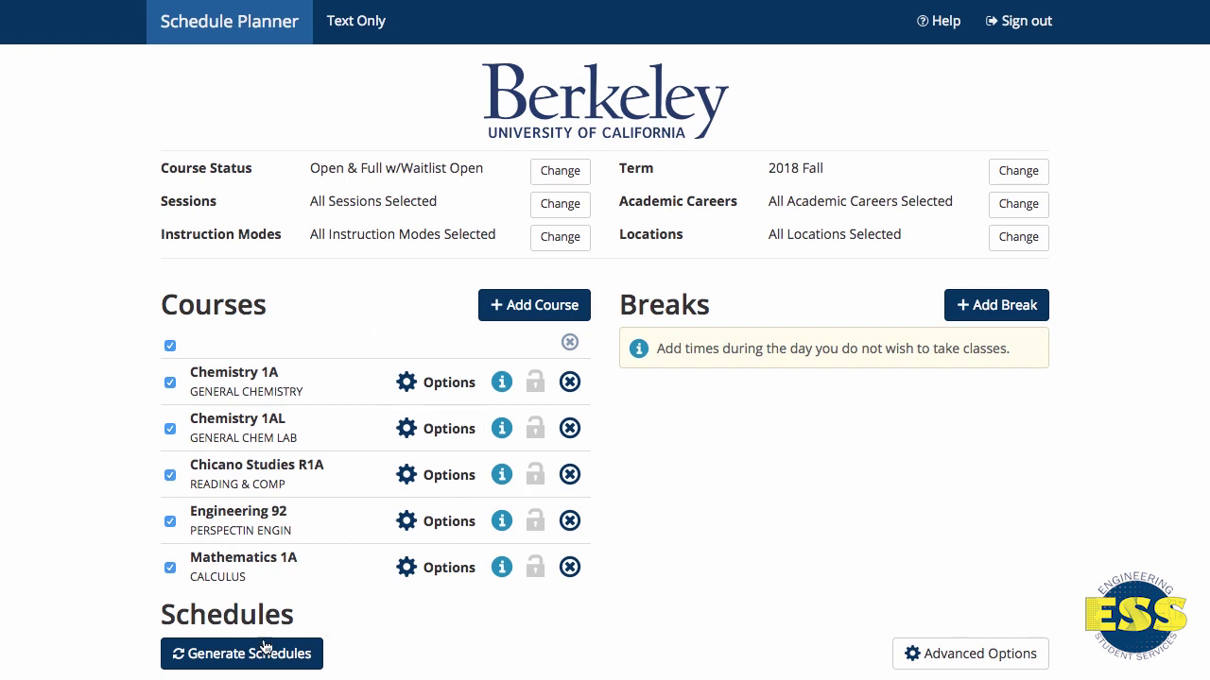
Generate schedules from the chosen courses and compare schedules 1 to 4 side by side, closing the comparison when done.
{"action": "left_click", "coordinate": [227, 662]}
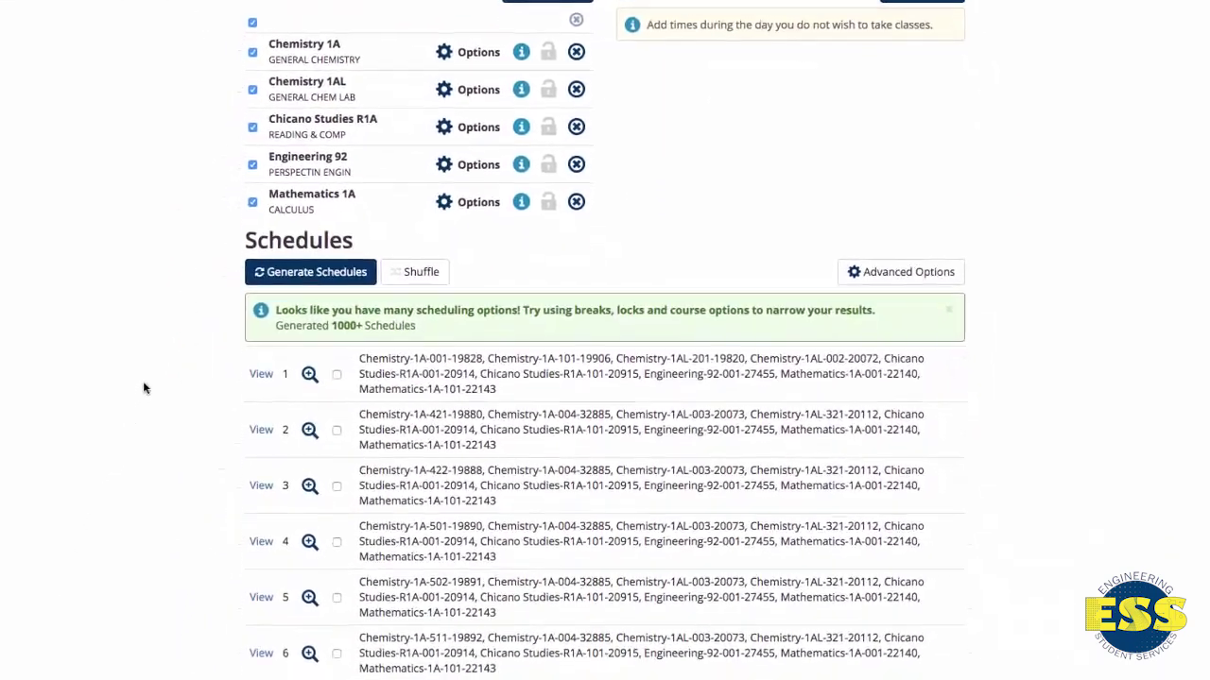
{"action": "left_click", "coordinate": [342, 363]}
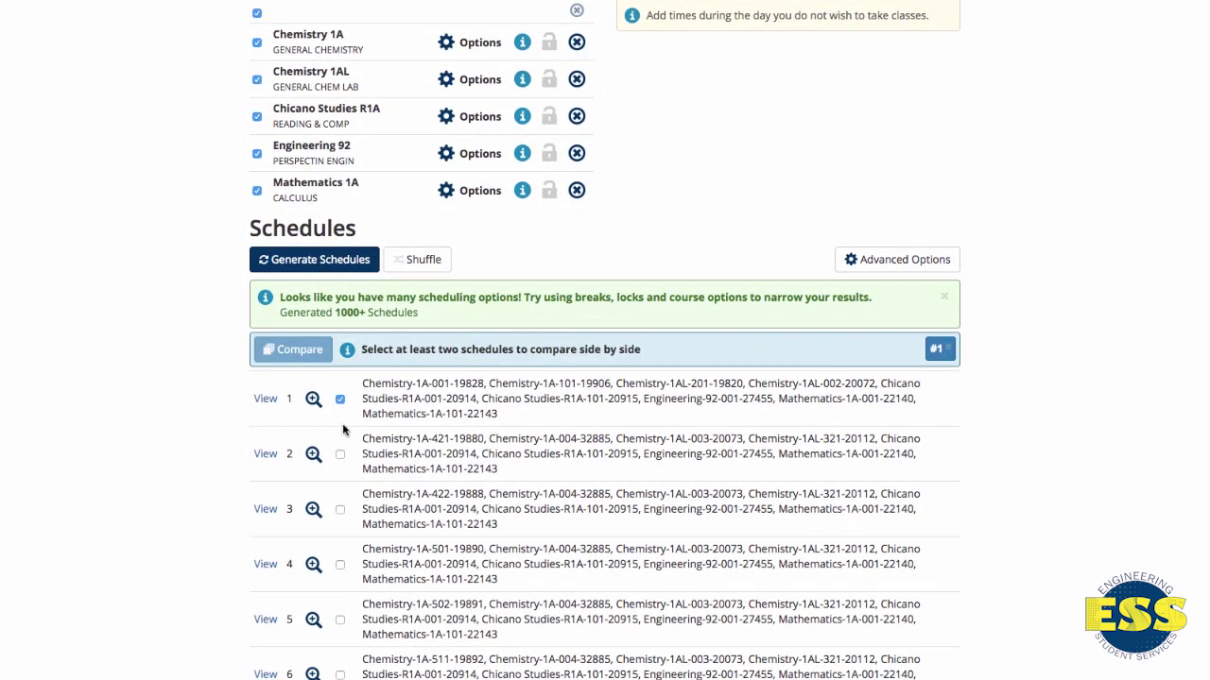
{"action": "left_click", "coordinate": [340, 456]}
{"action": "left_click", "coordinate": [340, 516]}
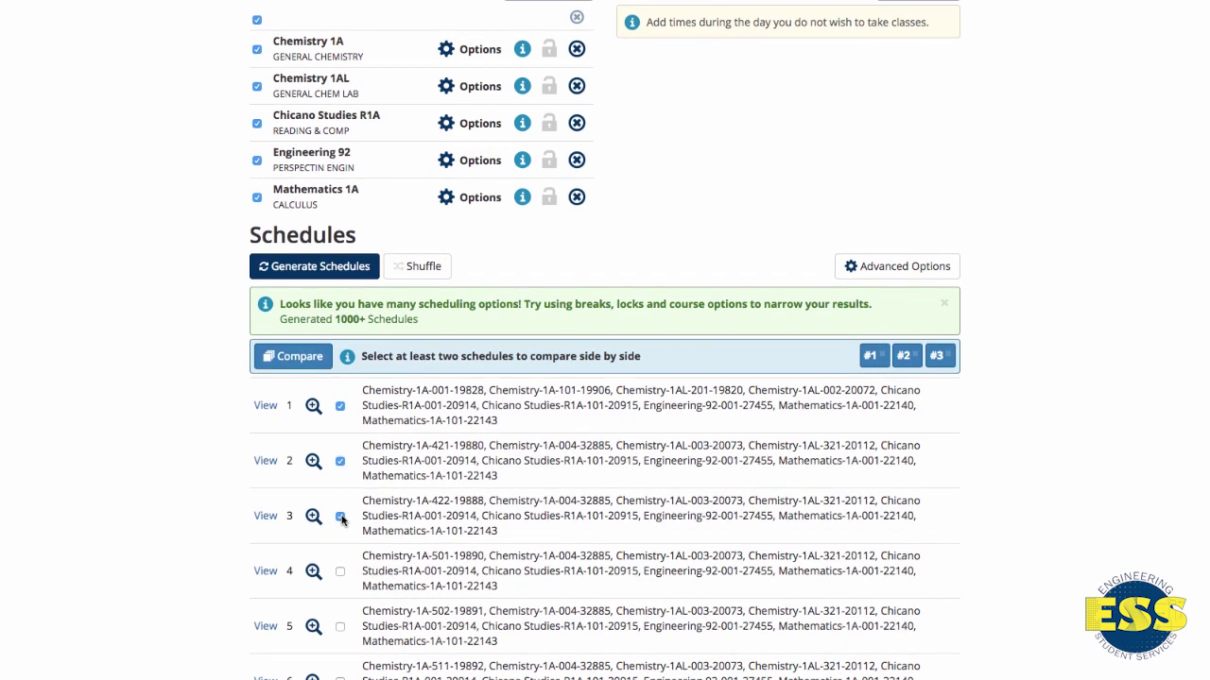
{"action": "left_click", "coordinate": [341, 571]}
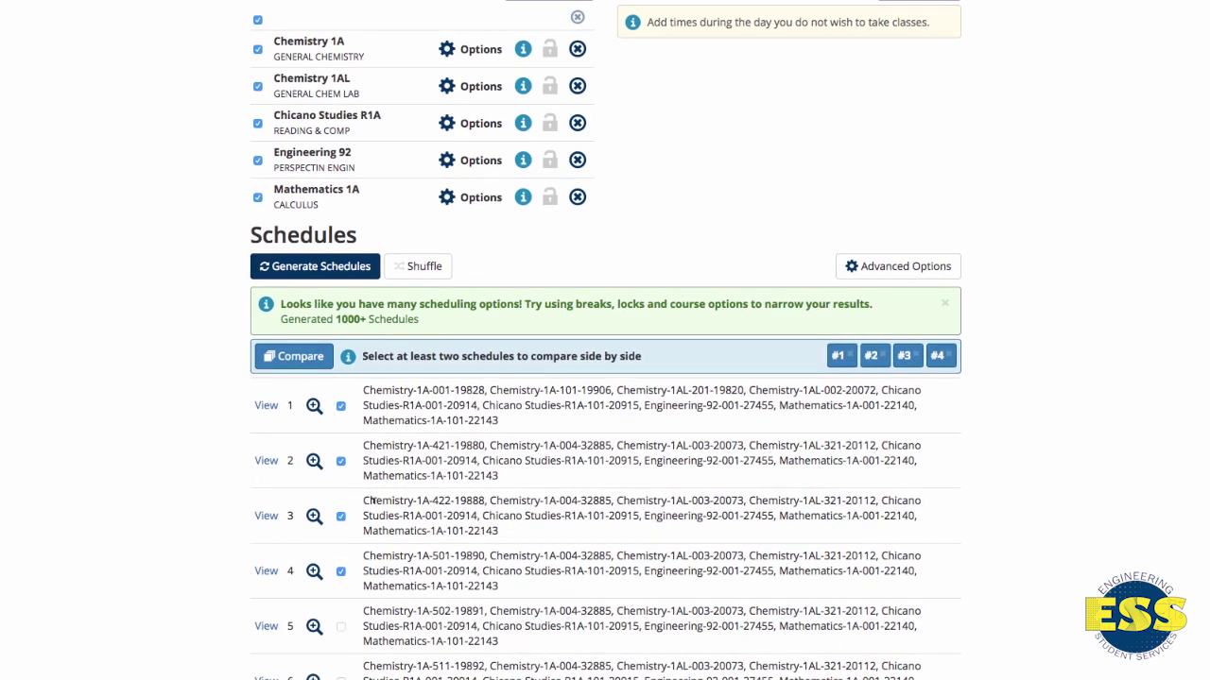
{"action": "left_click", "coordinate": [309, 356]}
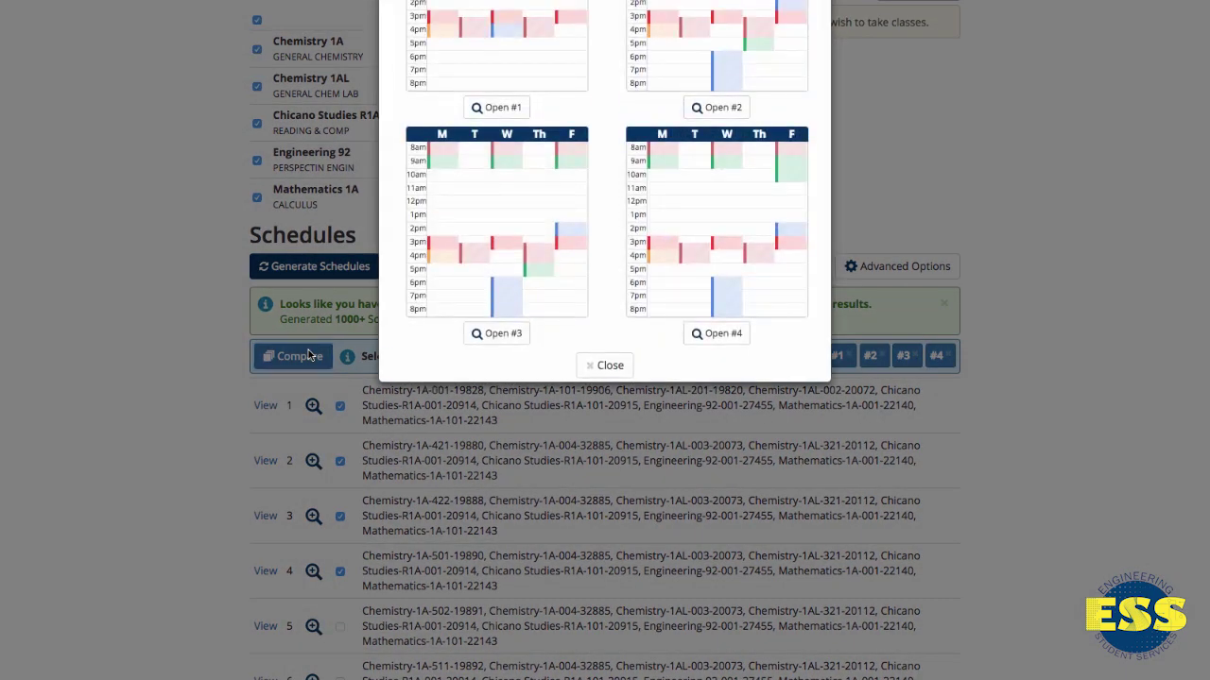
{"action": "left_click", "coordinate": [604, 366]}
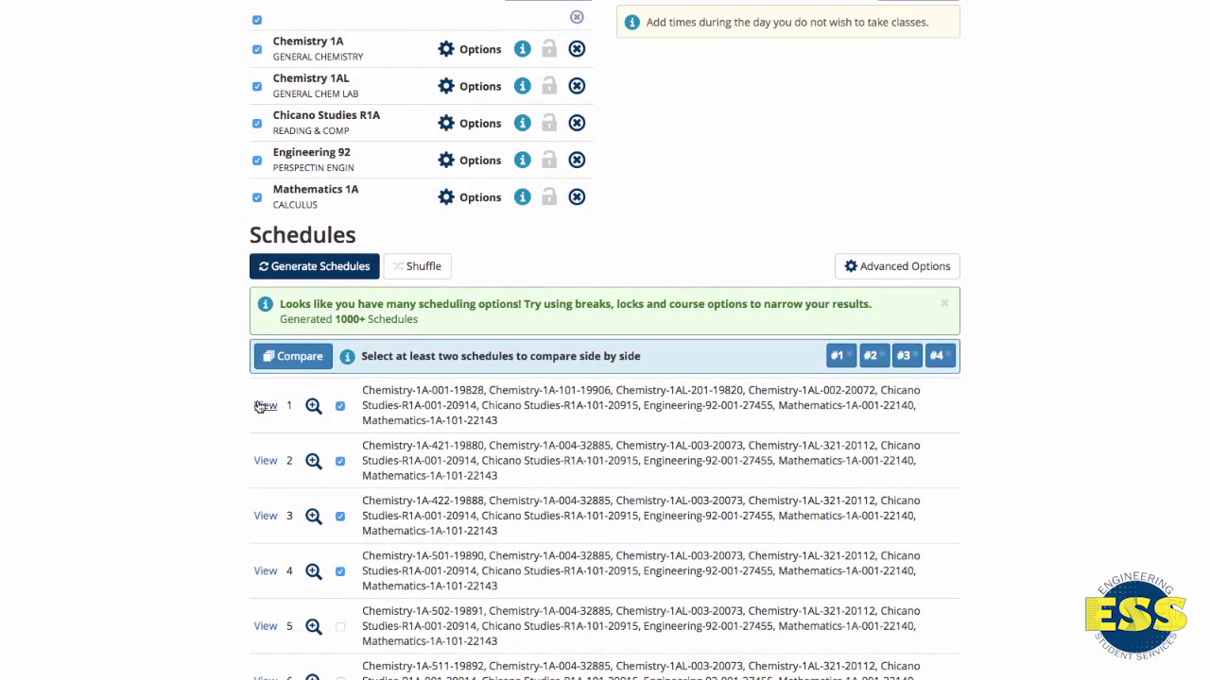
View schedule 1 in detail, page through the alternatives to schedule 13, and examine its weekly calendar.
{"action": "left_click", "coordinate": [265, 405]}
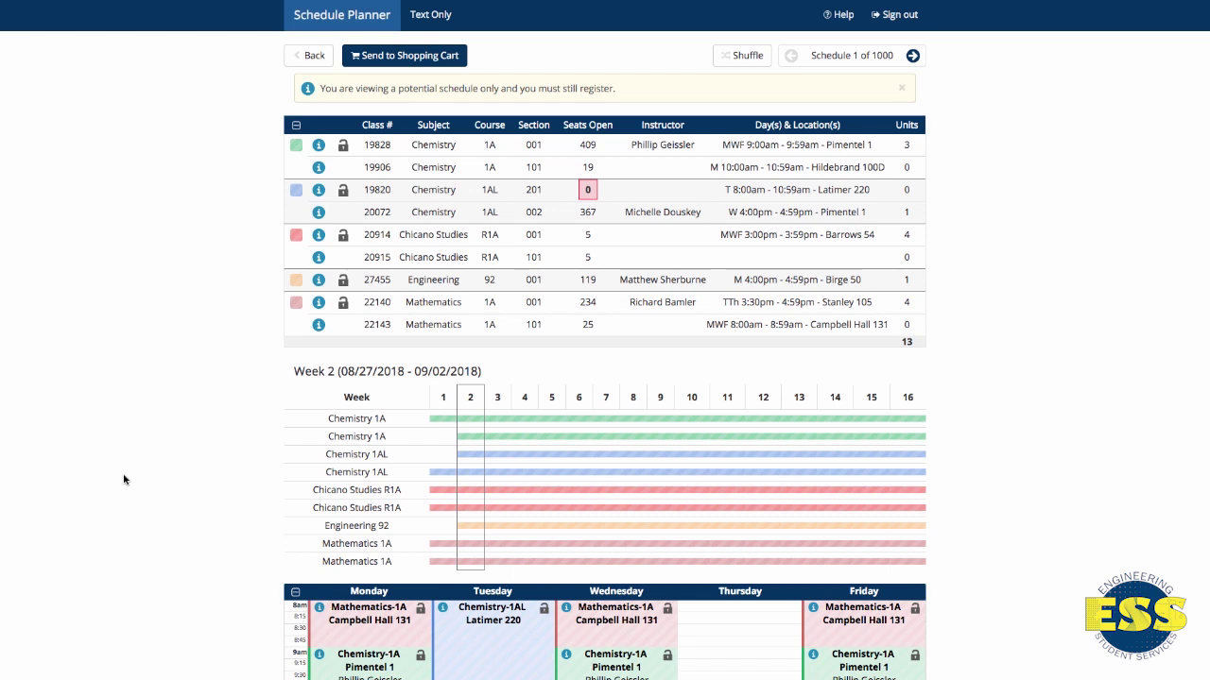
{"action": "key", "text": "Right"}
{"action": "key", "text": "Right"}
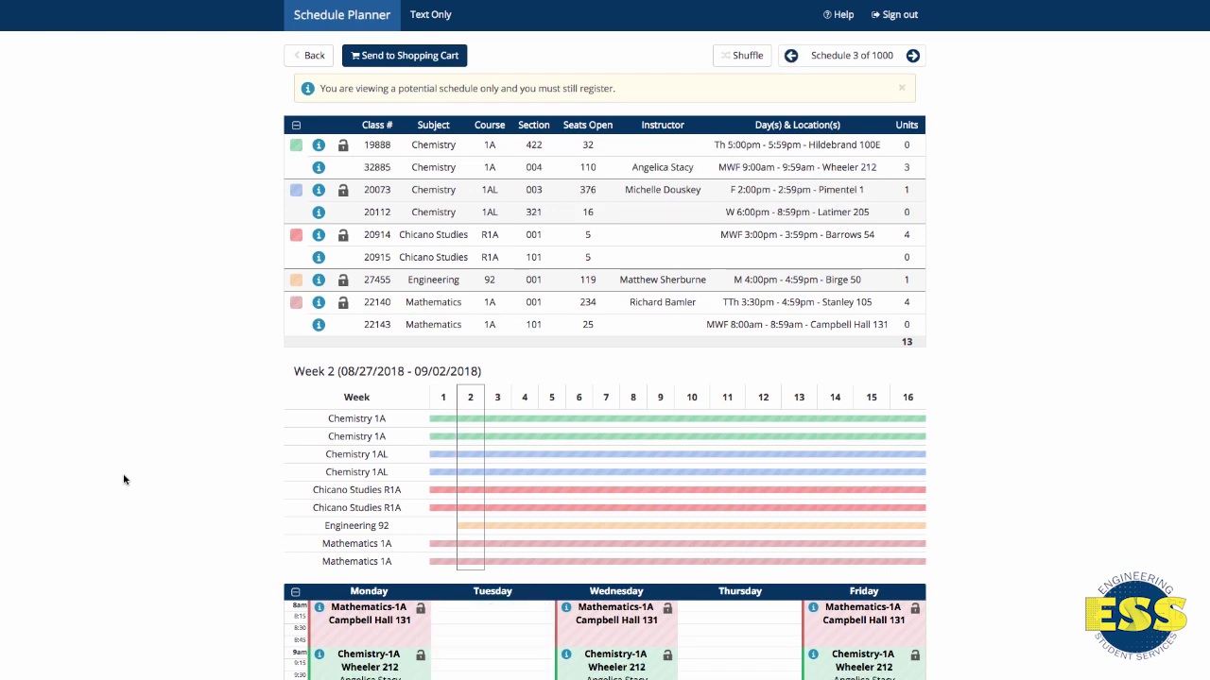
{"action": "key", "text": "Right"}
{"action": "key", "text": "Right"}
{"action": "key", "text": "Right"}
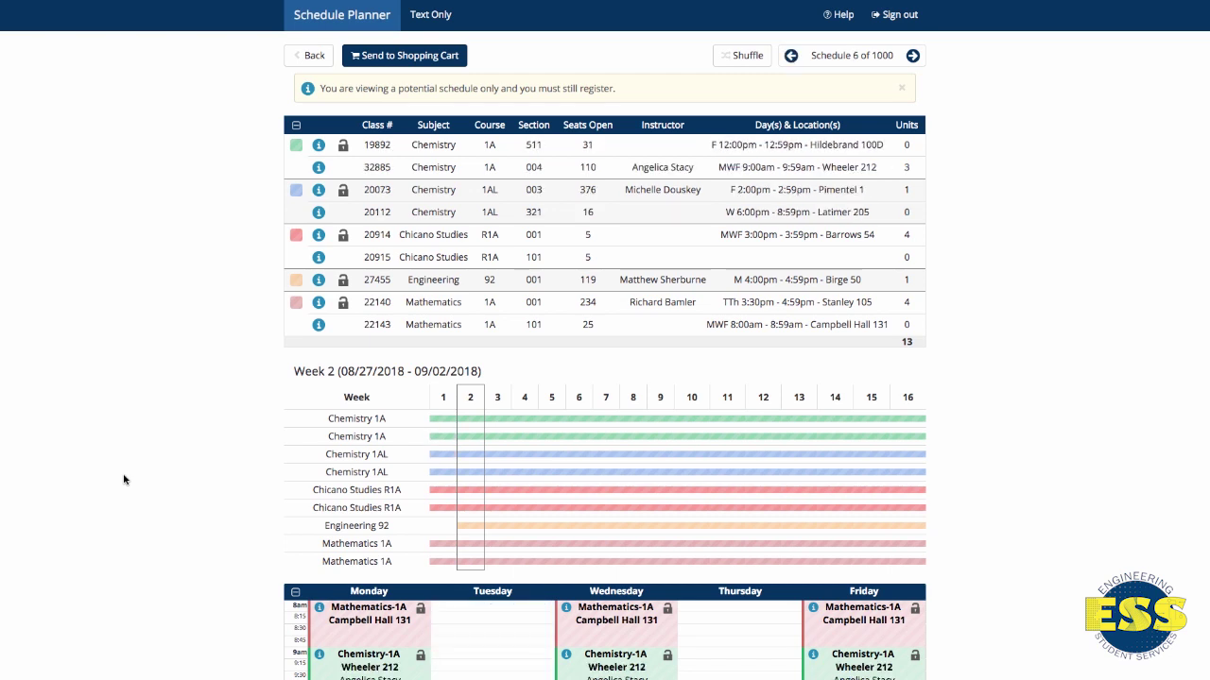
{"action": "key", "text": "Right"}
{"action": "key", "text": "Right"}
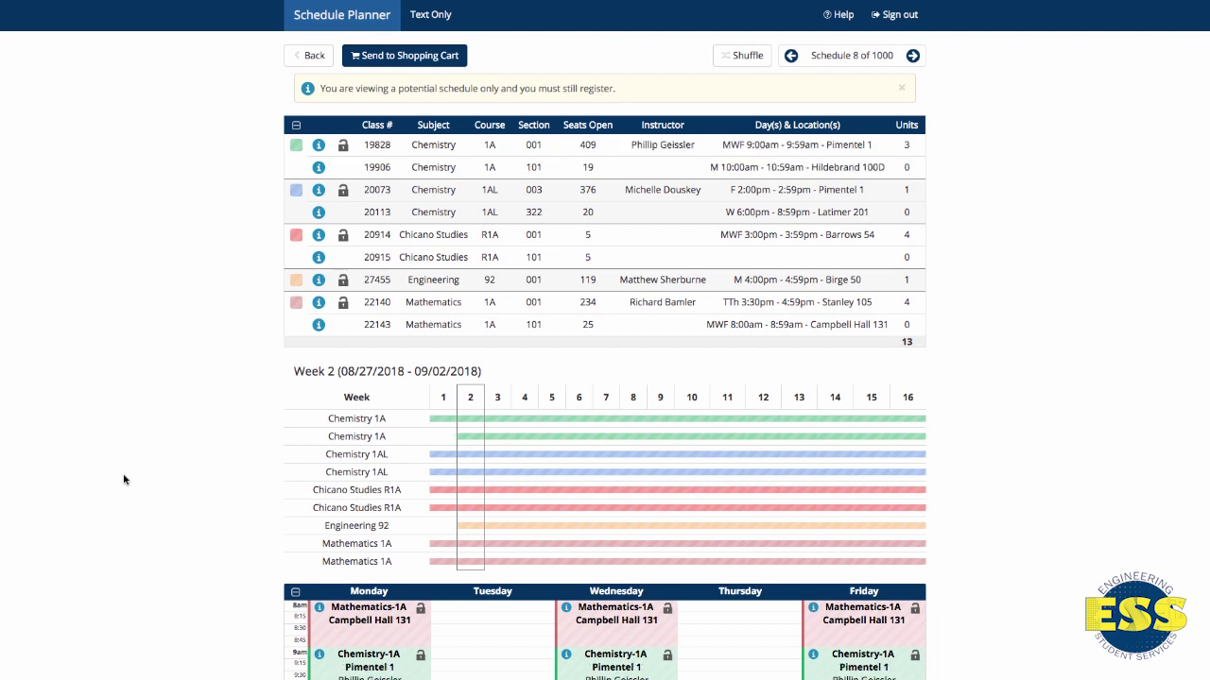
{"action": "key", "text": "Right"}
{"action": "key", "text": "Right"}
{"action": "key", "text": "Right"}
{"action": "key", "text": "Right"}
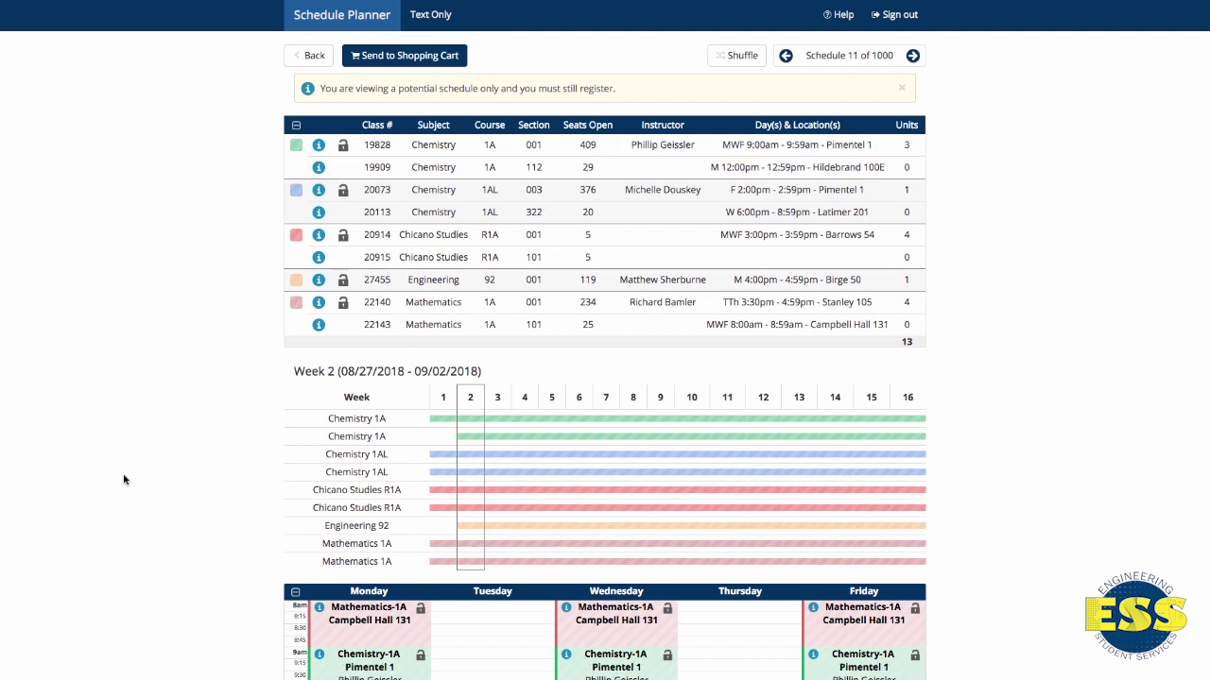
{"action": "key", "text": "Right"}
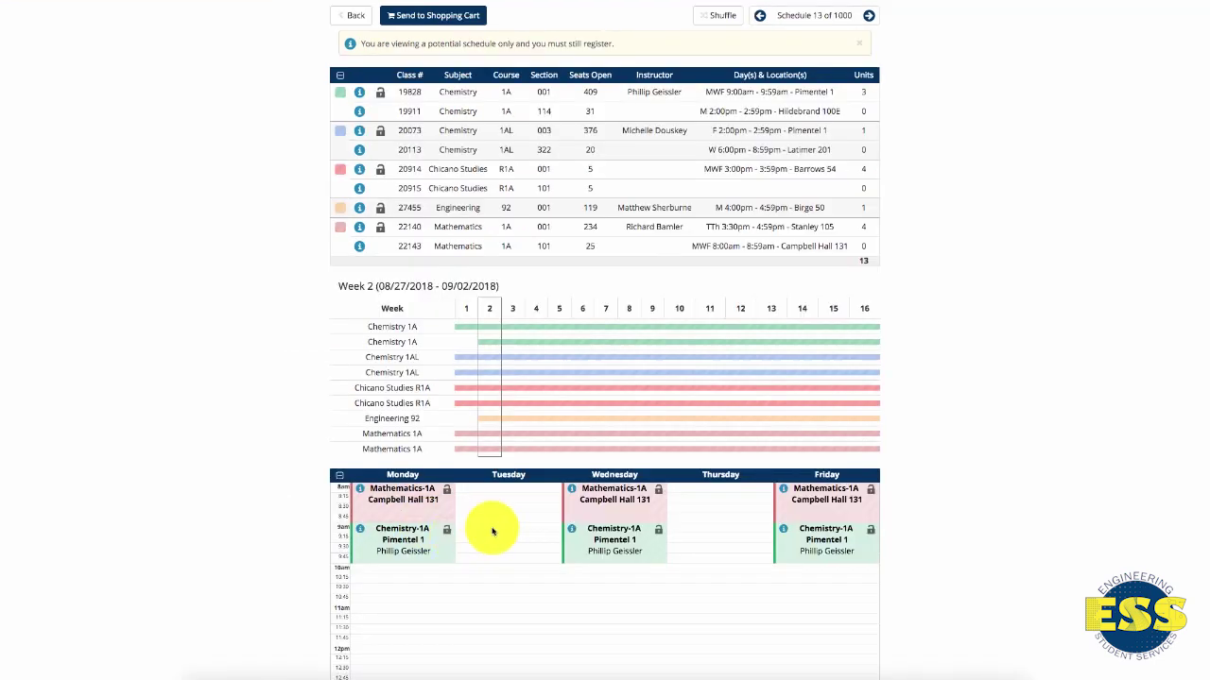
{"action": "scroll", "coordinate": [478, 534], "scroll_direction": "down", "scroll_amount": 5}
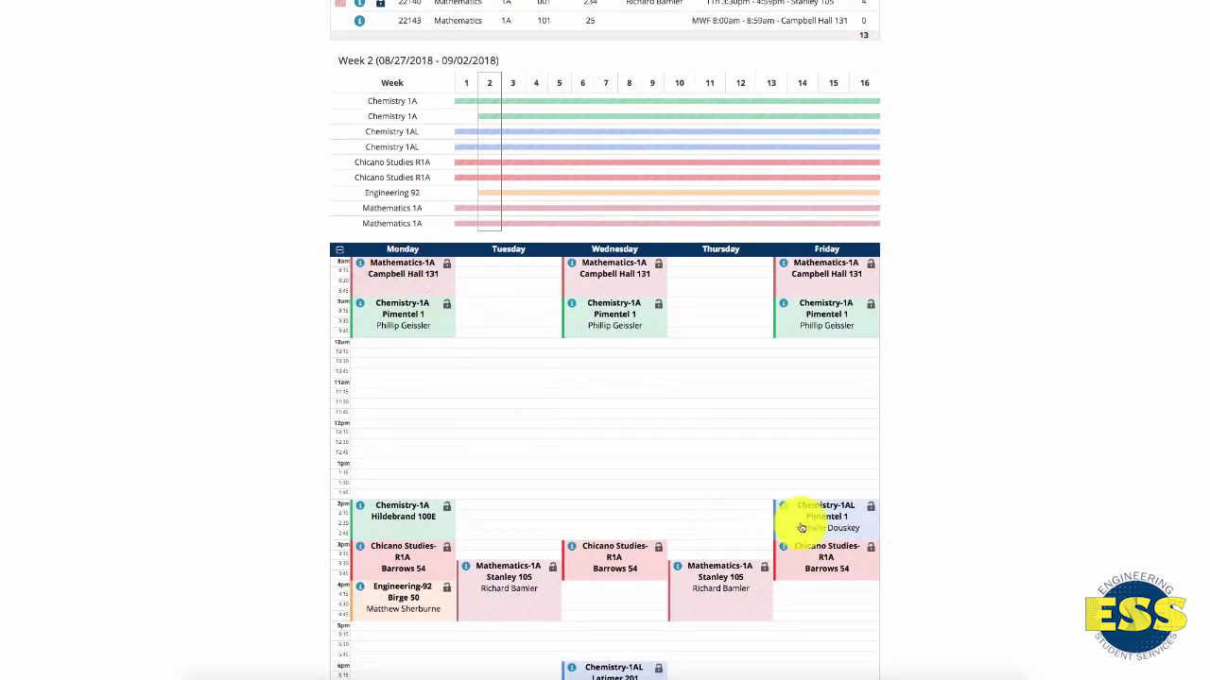
Lock the Friday Chemistry 1AL class in the weekly calendar.
{"action": "left_click", "coordinate": [870, 506]}
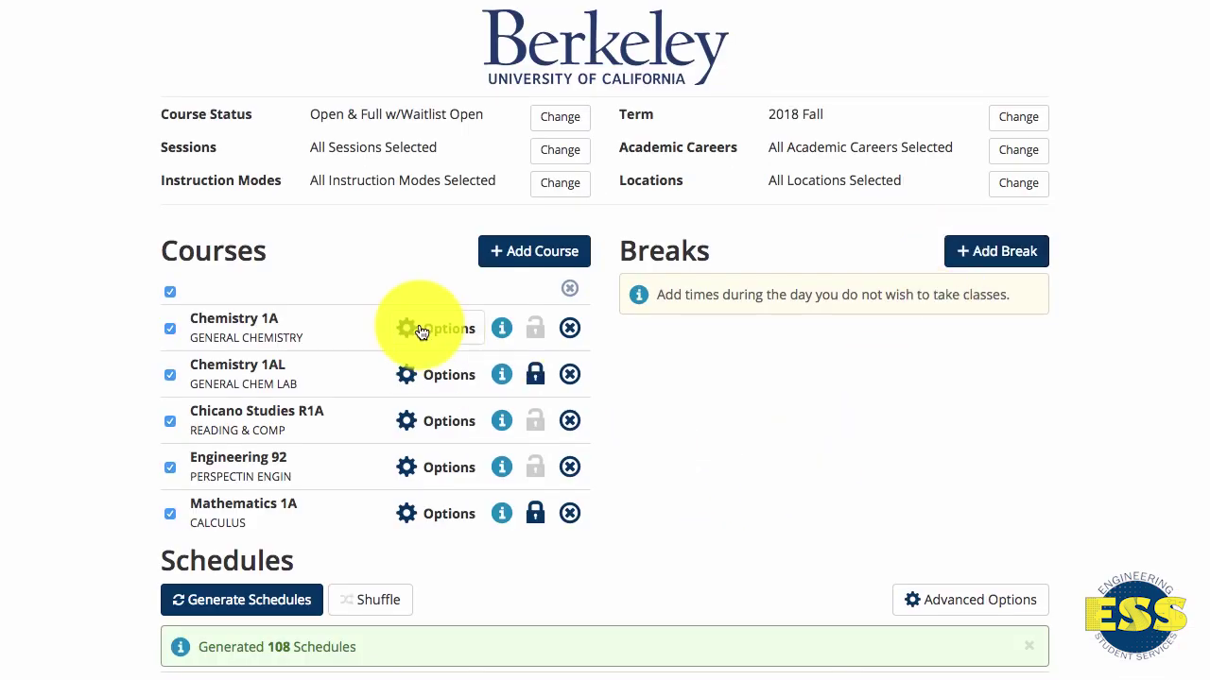
Restrict Chemistry 1A to the lecture 001 options with discussions 301, 302 and 311, and save the selection.
{"action": "left_click", "coordinate": [422, 332]}
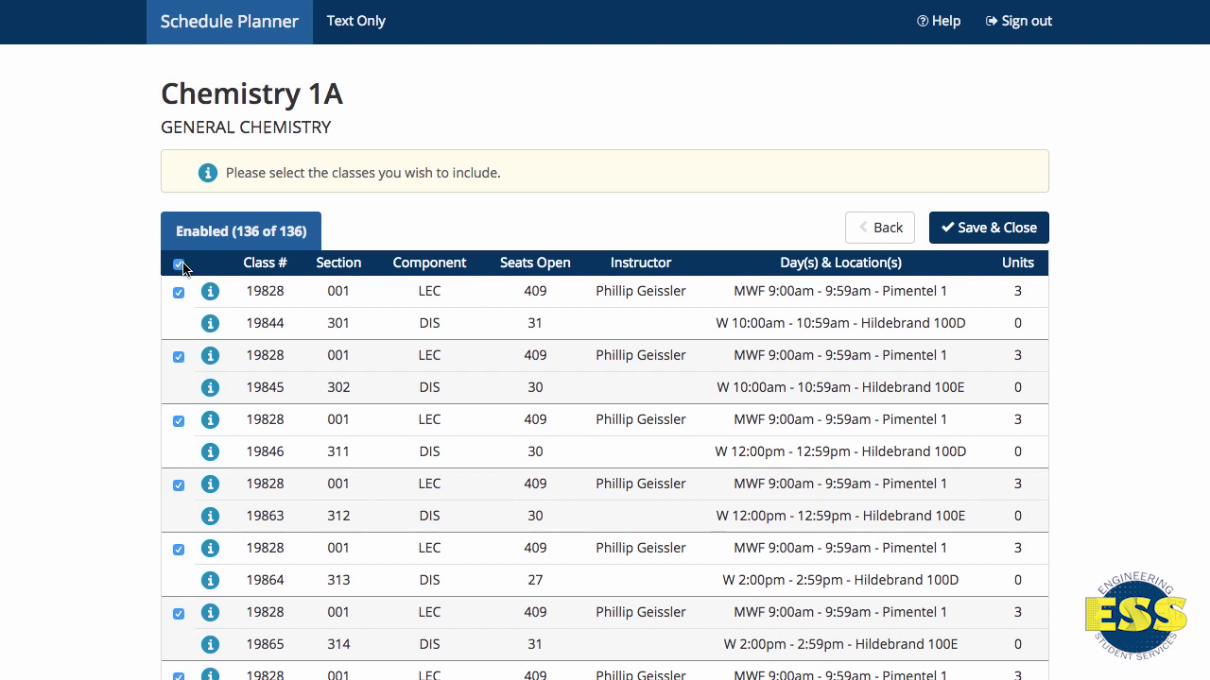
{"action": "left_click", "coordinate": [179, 265]}
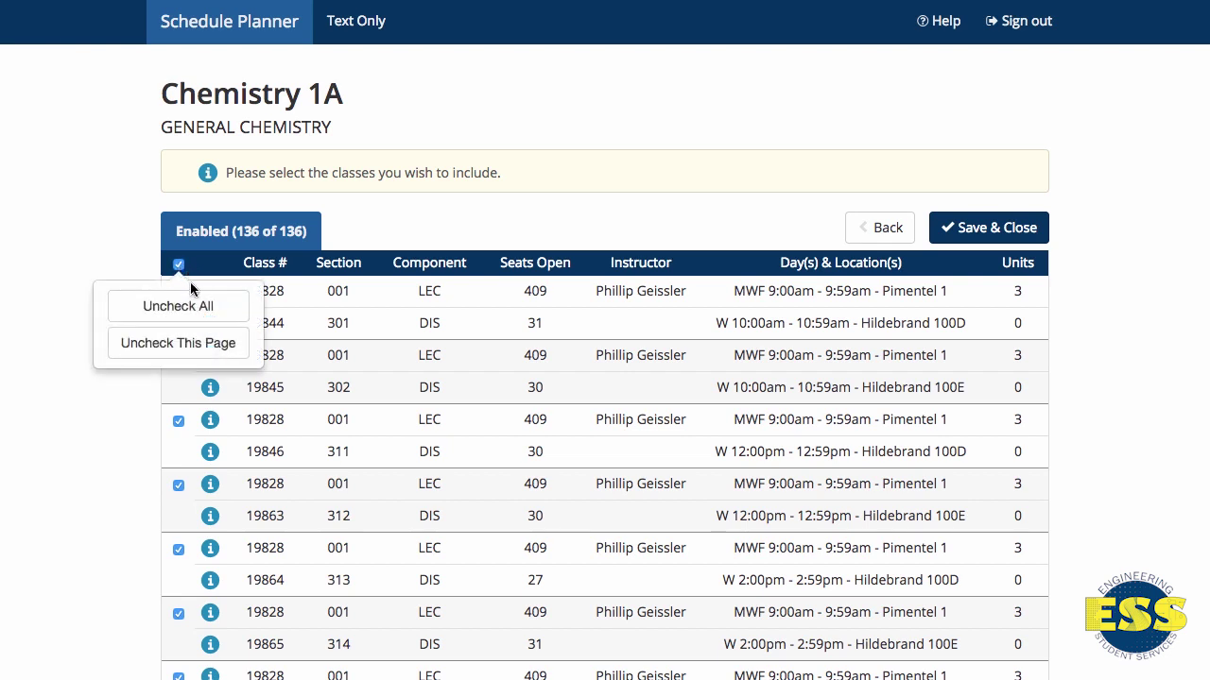
{"action": "left_click", "coordinate": [188, 307]}
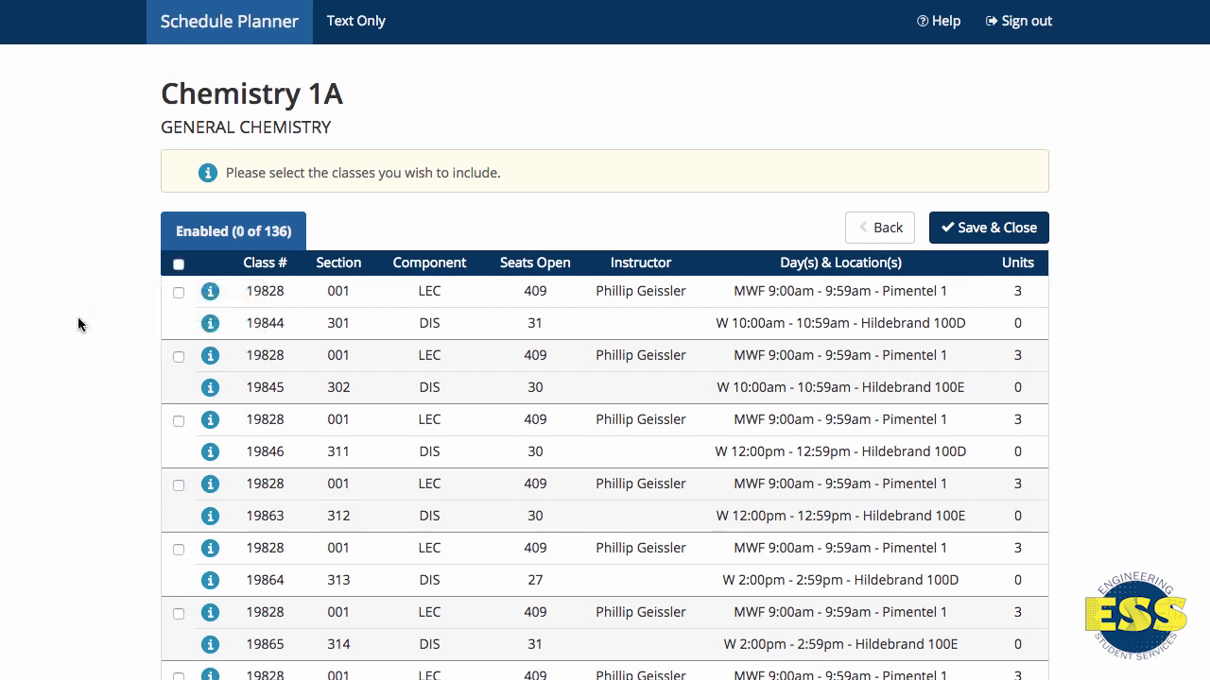
{"action": "left_click", "coordinate": [177, 292]}
{"action": "left_click", "coordinate": [179, 356]}
{"action": "left_click", "coordinate": [178, 421]}
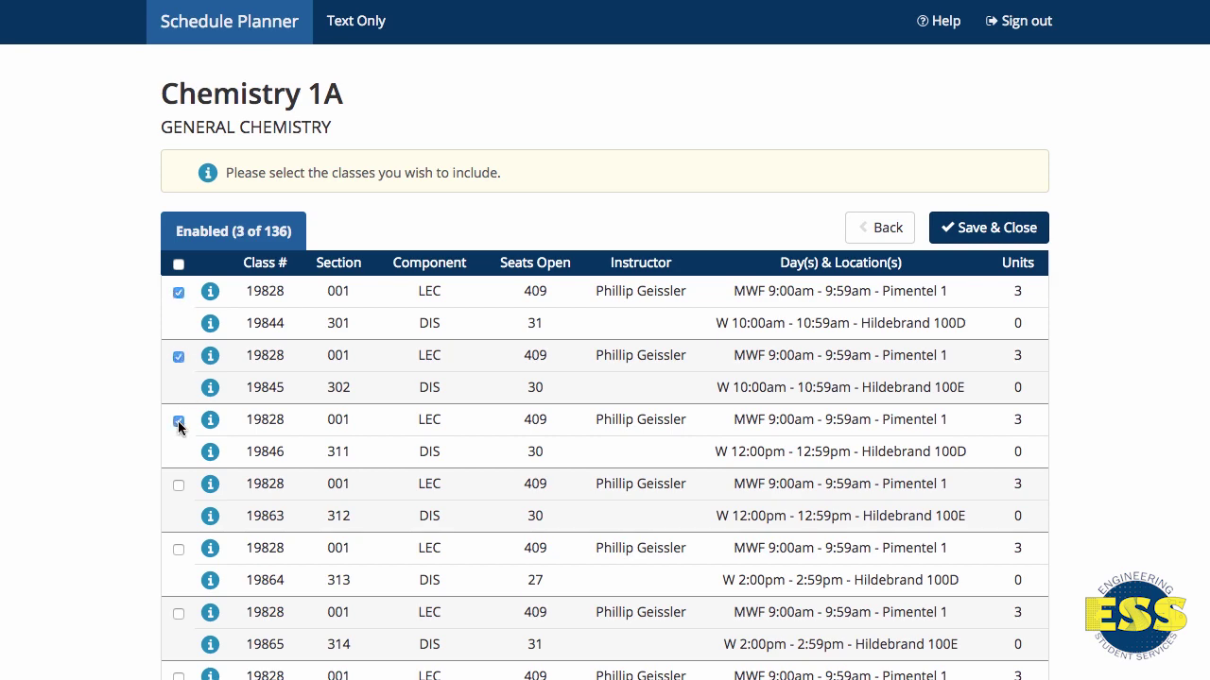
{"action": "left_click", "coordinate": [1025, 231]}
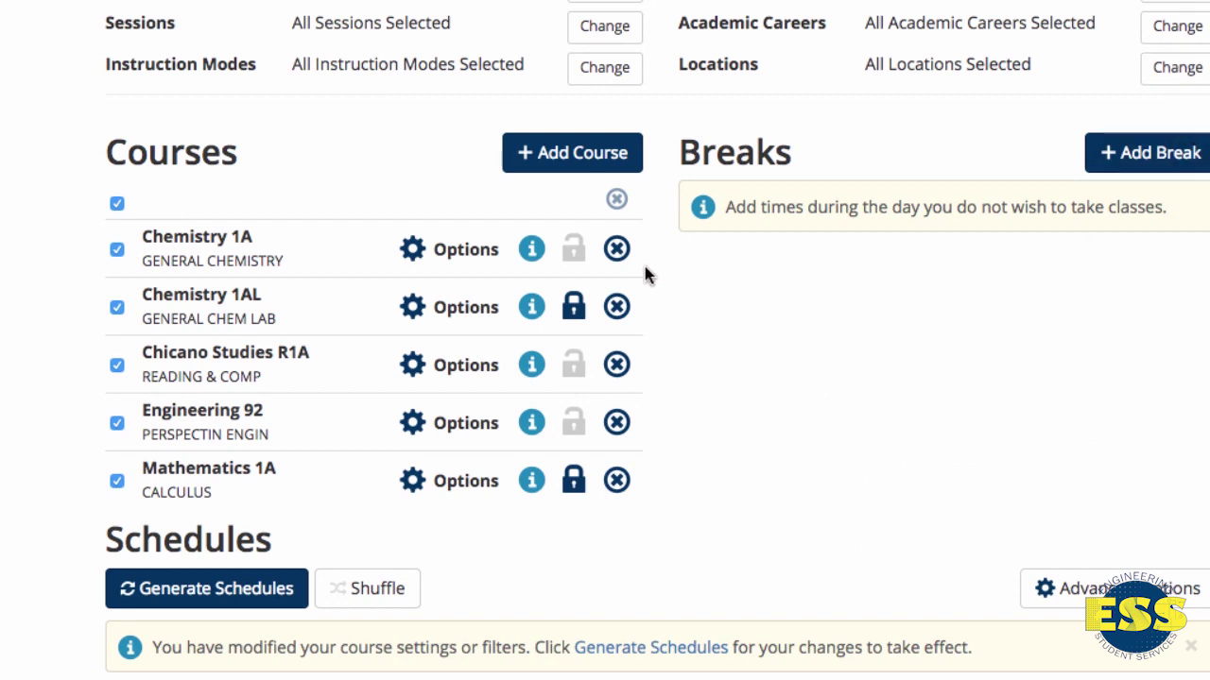
Read the Chemistry 1A course description and examine the section details of lecture 001 in its class options.
{"action": "left_click", "coordinate": [532, 253]}
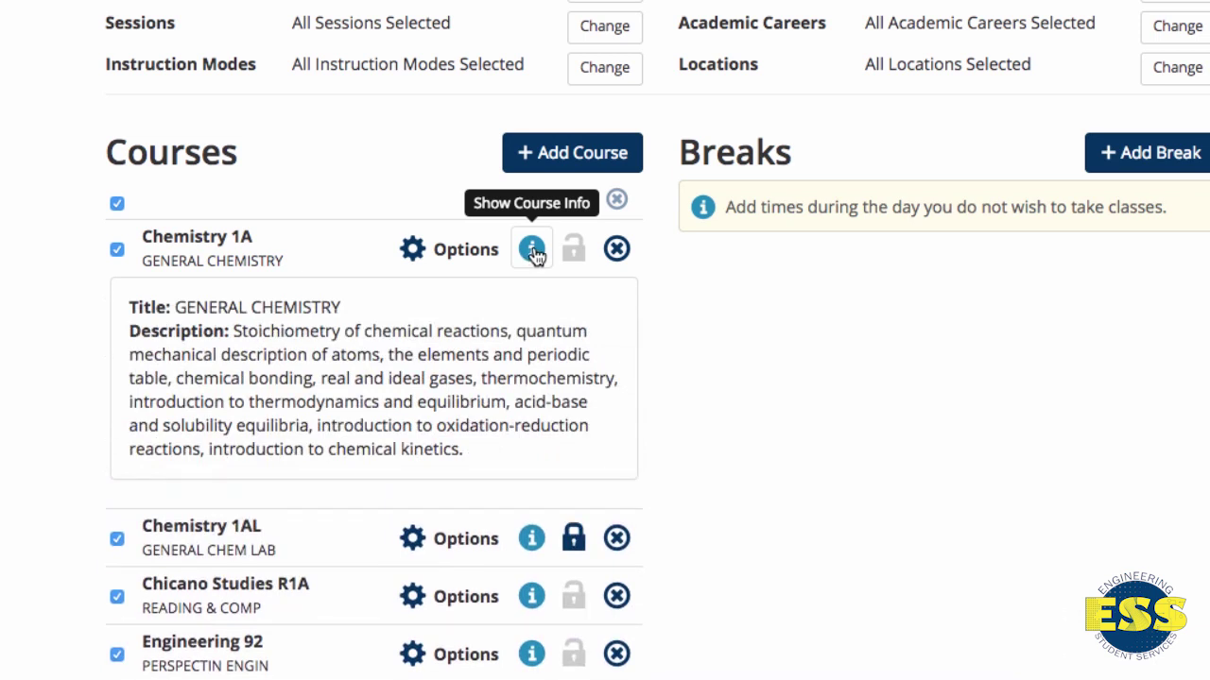
{"action": "left_click", "coordinate": [451, 255]}
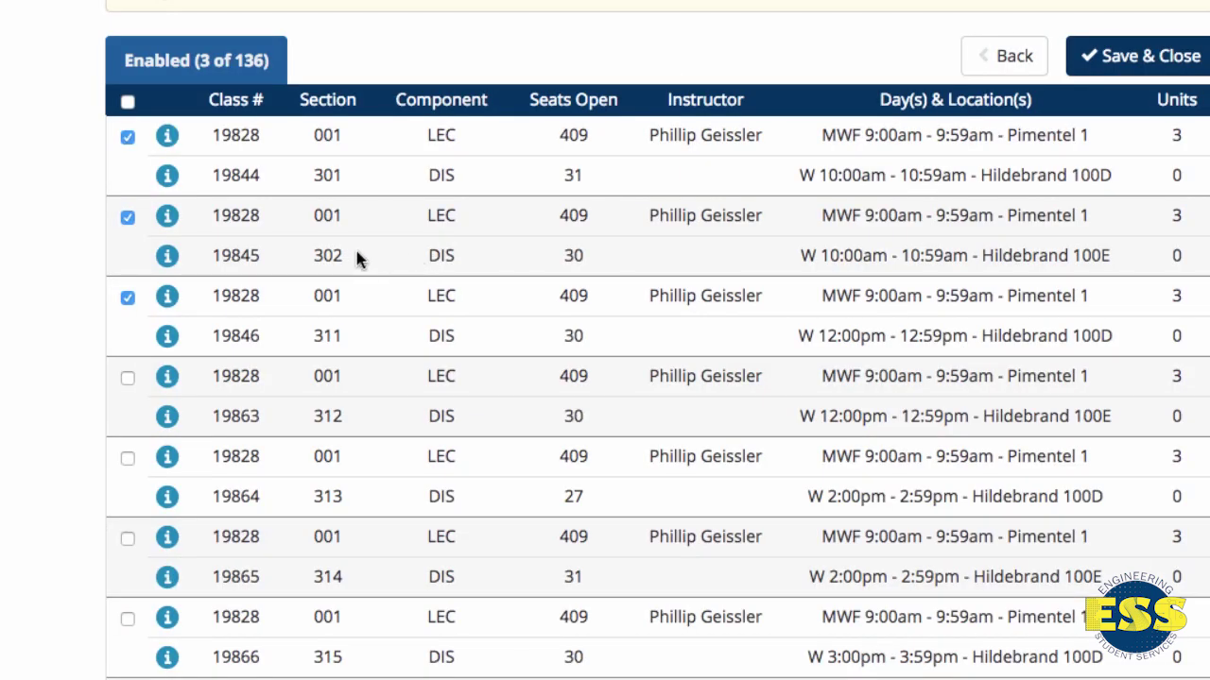
{"action": "left_click", "coordinate": [168, 138]}
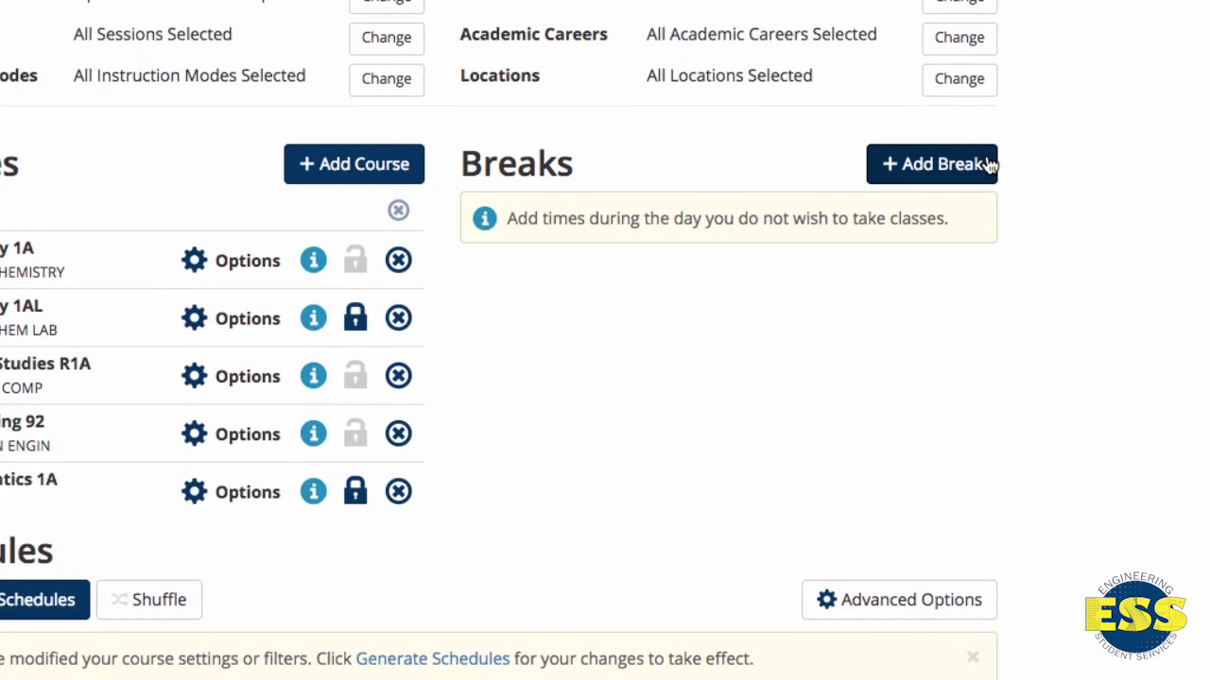
Add a break named Lunch from 11:00 am to 12:00 pm on all weekdays.
{"action": "left_click", "coordinate": [988, 165]}
{"action": "type", "text": "Lunch"}
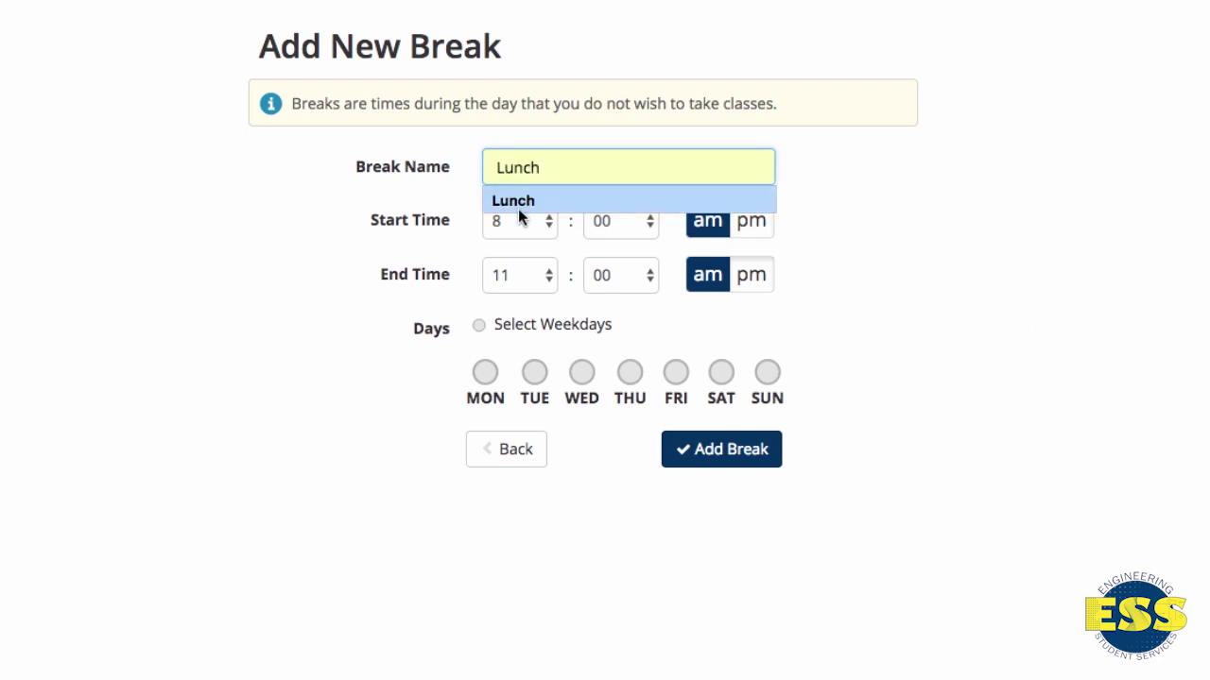
{"action": "left_click", "coordinate": [518, 201]}
{"action": "left_click", "coordinate": [527, 221]}
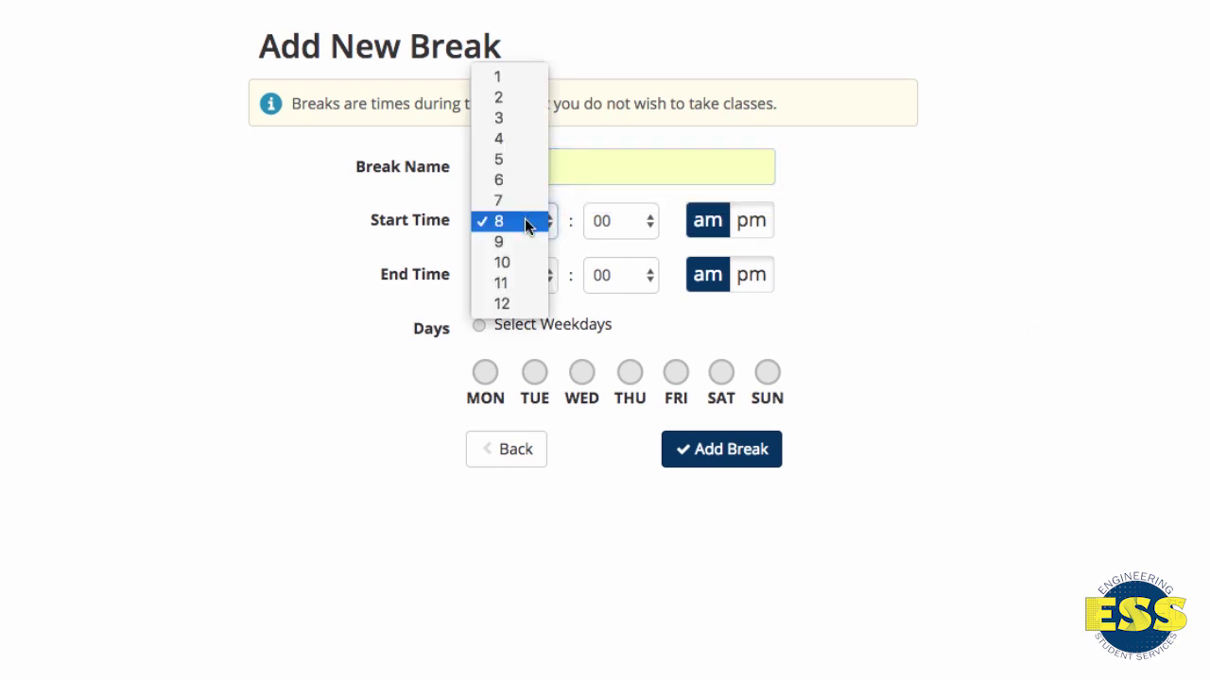
{"action": "left_click", "coordinate": [525, 284]}
{"action": "left_click", "coordinate": [538, 281]}
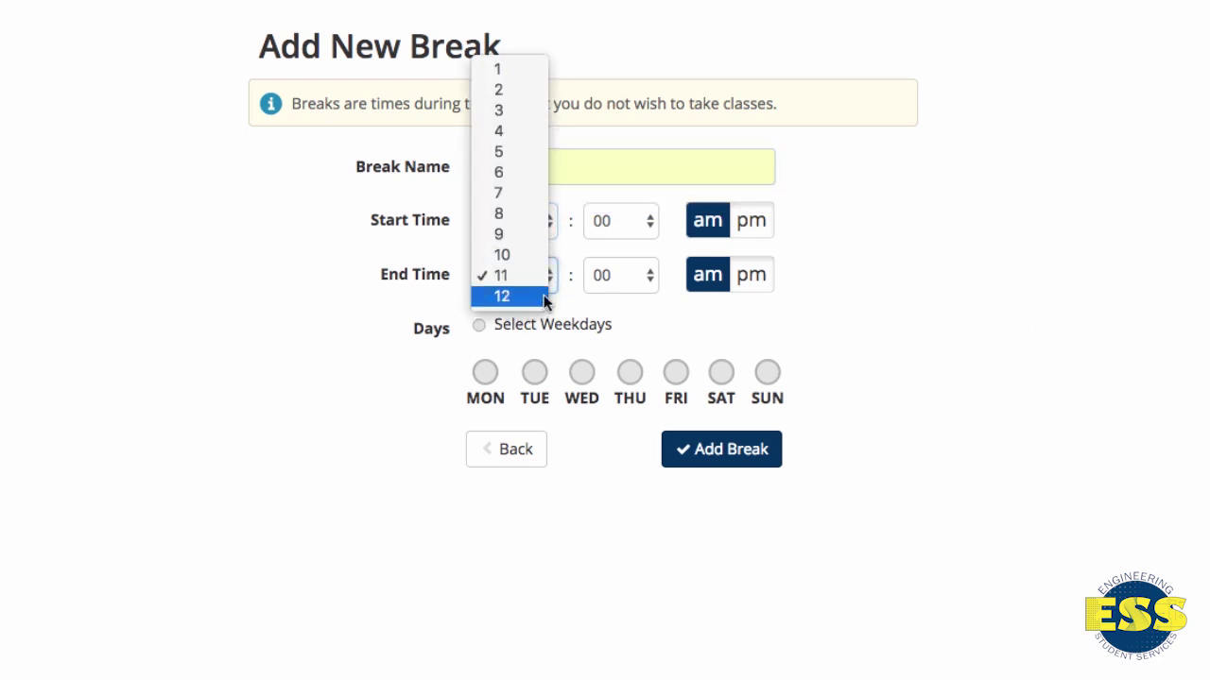
{"action": "left_click", "coordinate": [542, 302]}
{"action": "left_click", "coordinate": [751, 283]}
{"action": "left_click", "coordinate": [478, 326]}
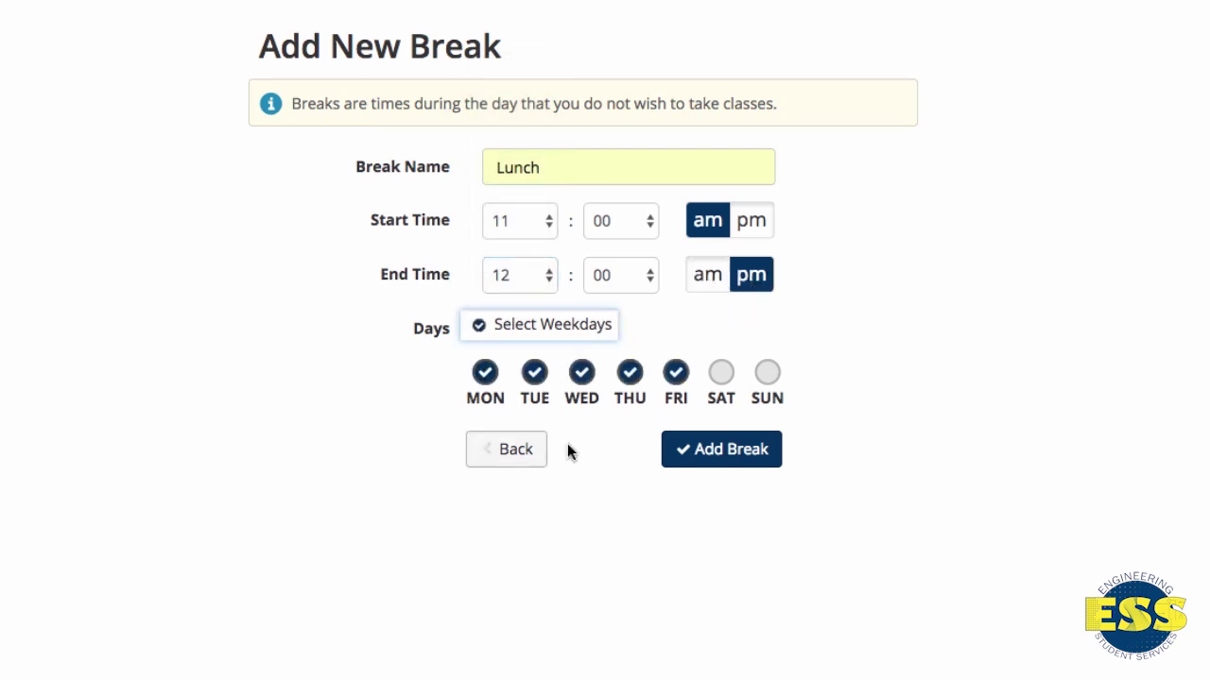
{"action": "left_click", "coordinate": [753, 456]}
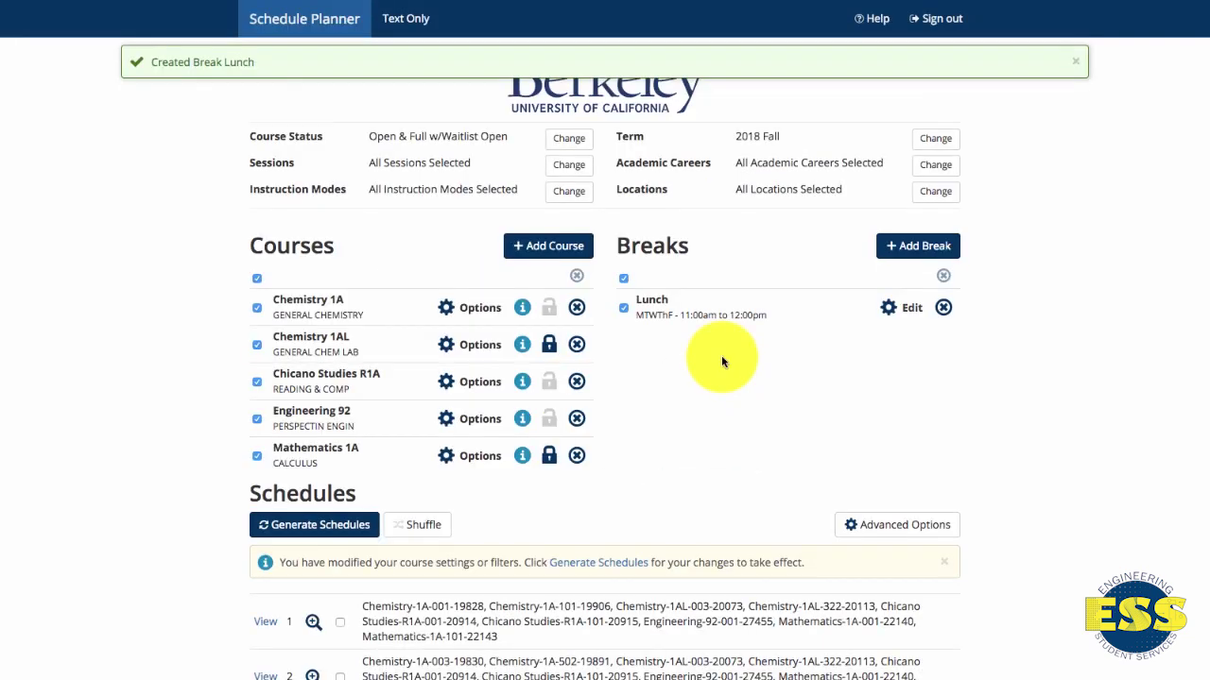
Generate schedules with the Lunch break applied and view schedule 1 in detail.
{"action": "left_click", "coordinate": [355, 527]}
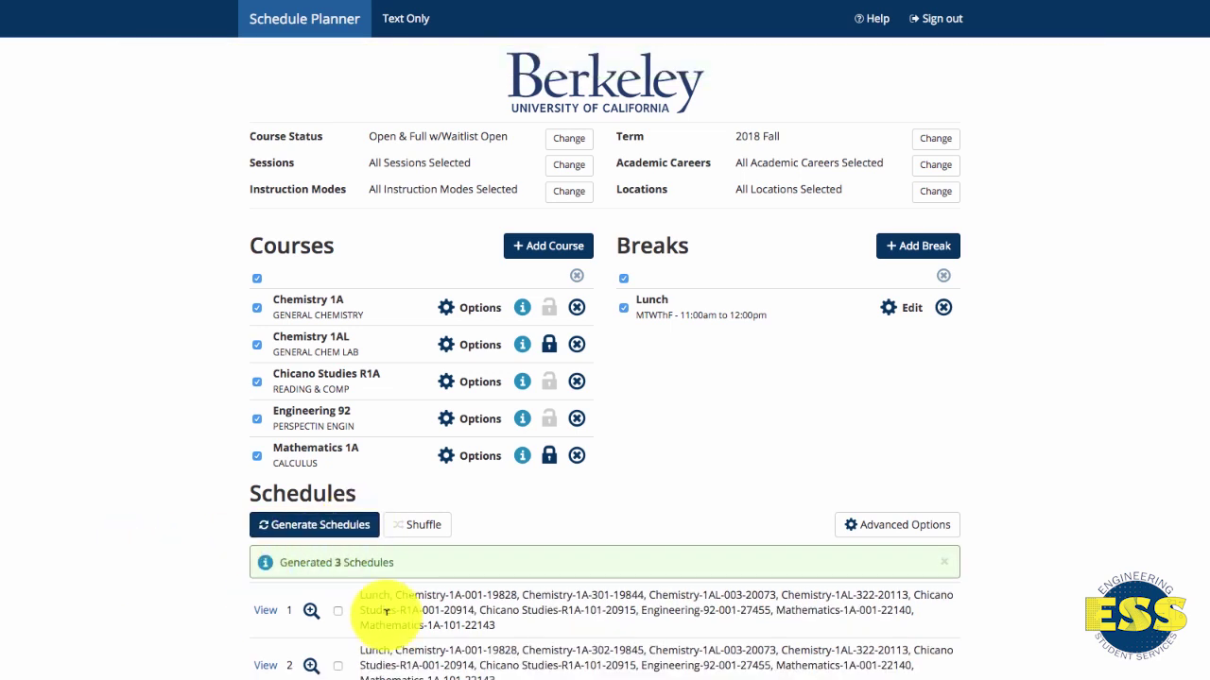
{"action": "left_click", "coordinate": [876, 525]}
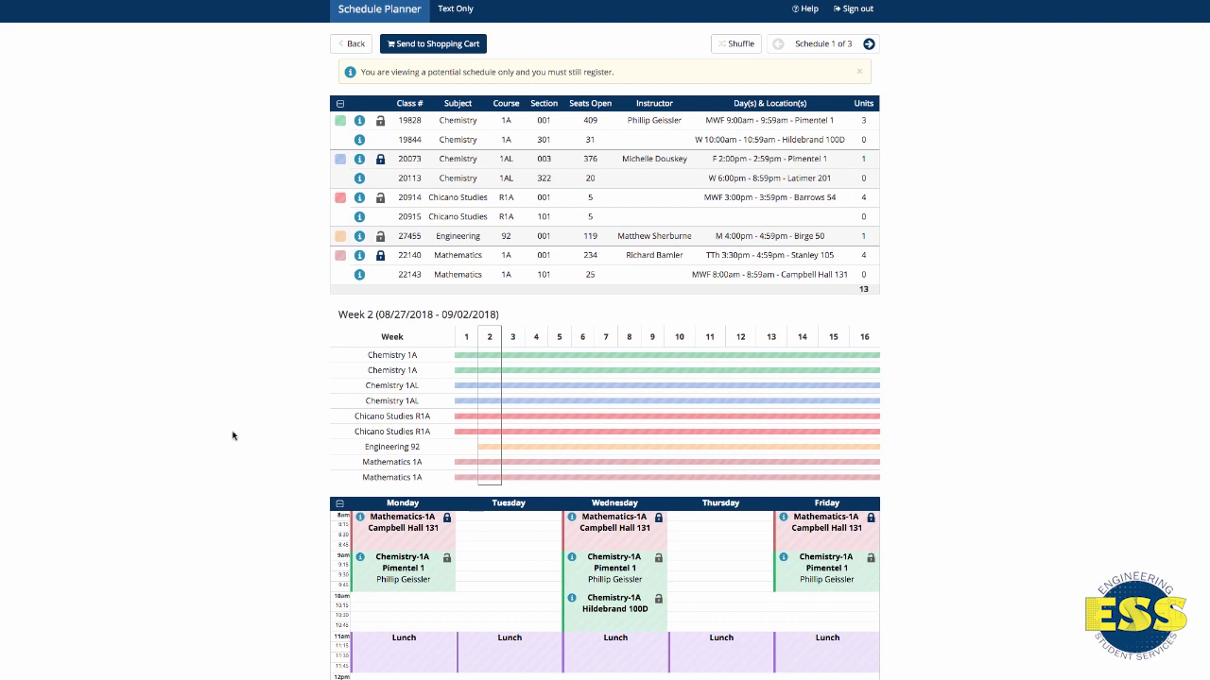
{"action": "left_click", "coordinate": [233, 436]}
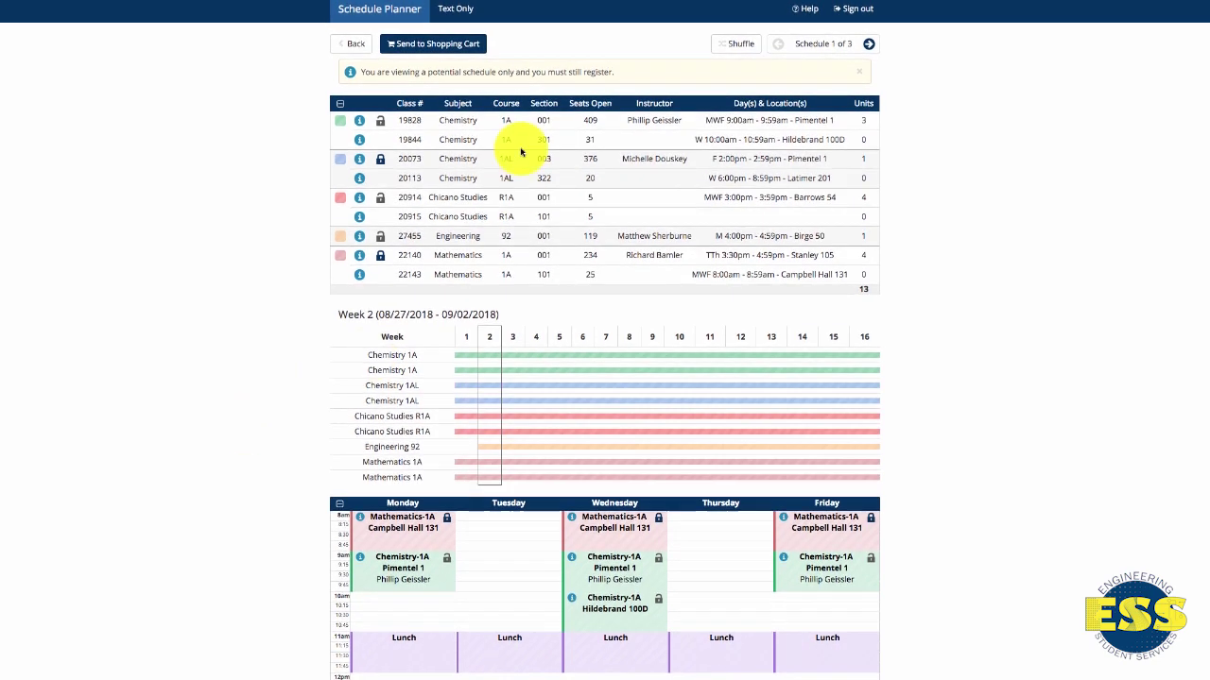
Send schedule 1 to the shopping cart and import it on CalCentral's Fall 2018 class enrollment page.
{"action": "left_click", "coordinate": [457, 42]}
{"action": "left_click", "coordinate": [750, 381]}
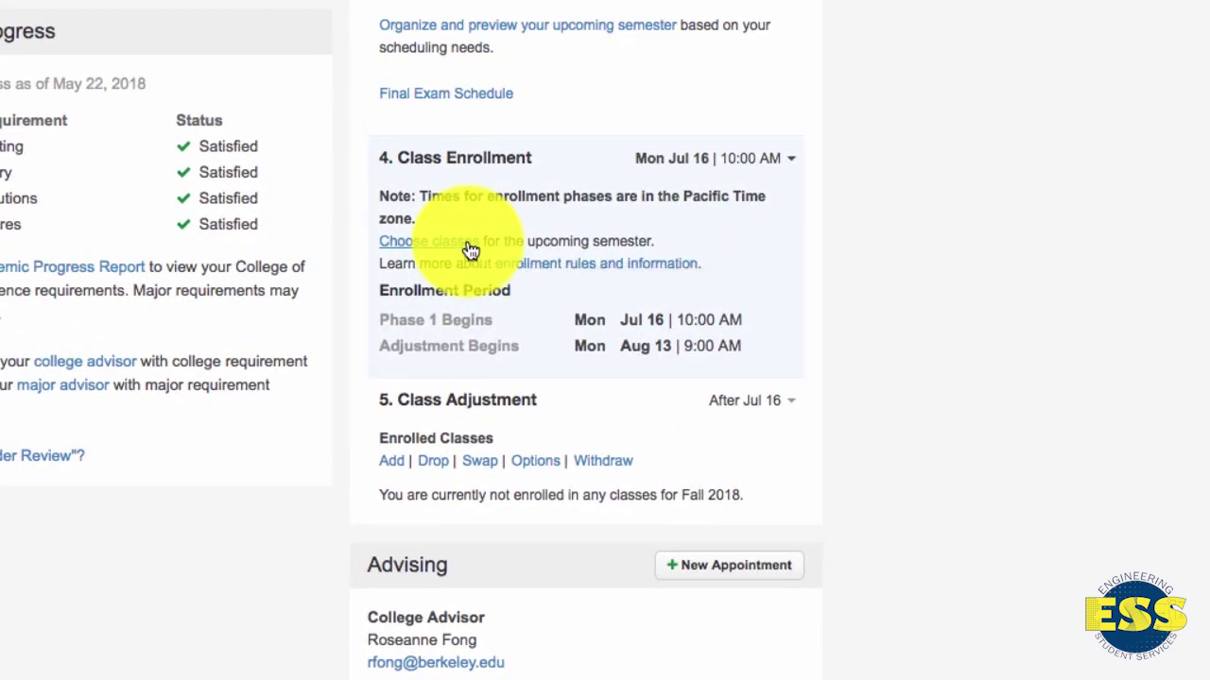
{"action": "left_click", "coordinate": [470, 250]}
{"action": "left_click", "coordinate": [270, 237]}
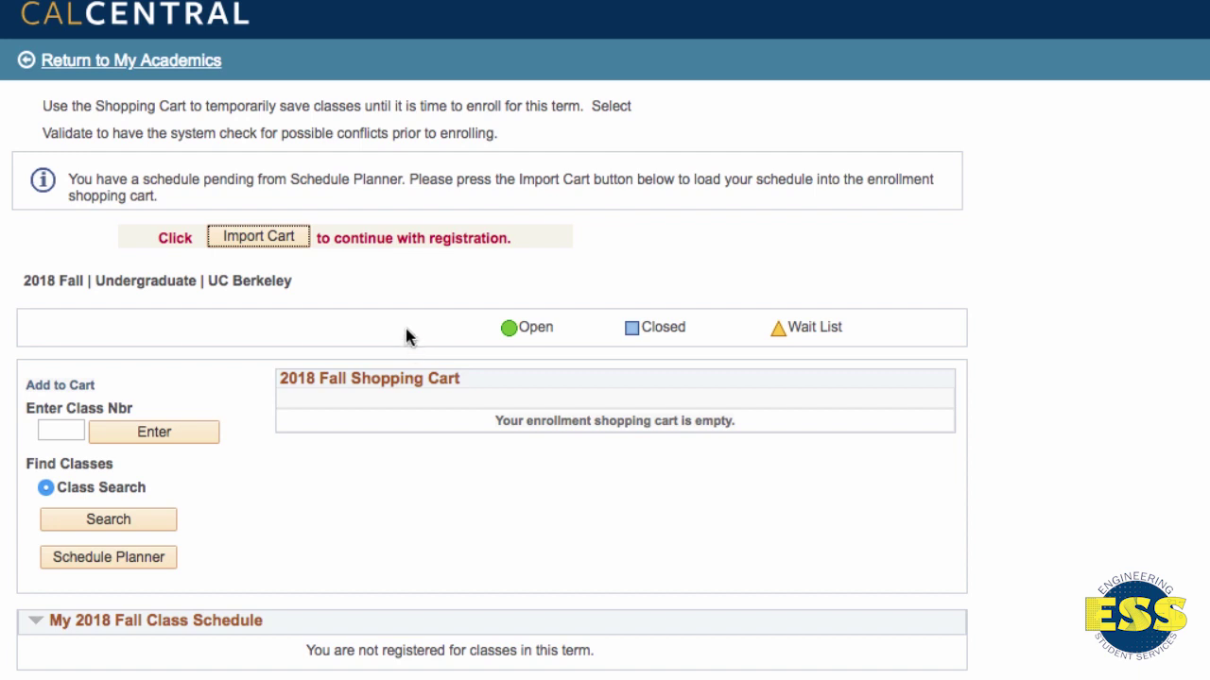
{"action": "left_click", "coordinate": [268, 238]}
Enable wait-listing if full for CHEM 1A, CHEM 1AL, CHICANO R1A, ENGIN 92 and MATH 1A, completing the cart import.
{"action": "left_click", "coordinate": [711, 245]}
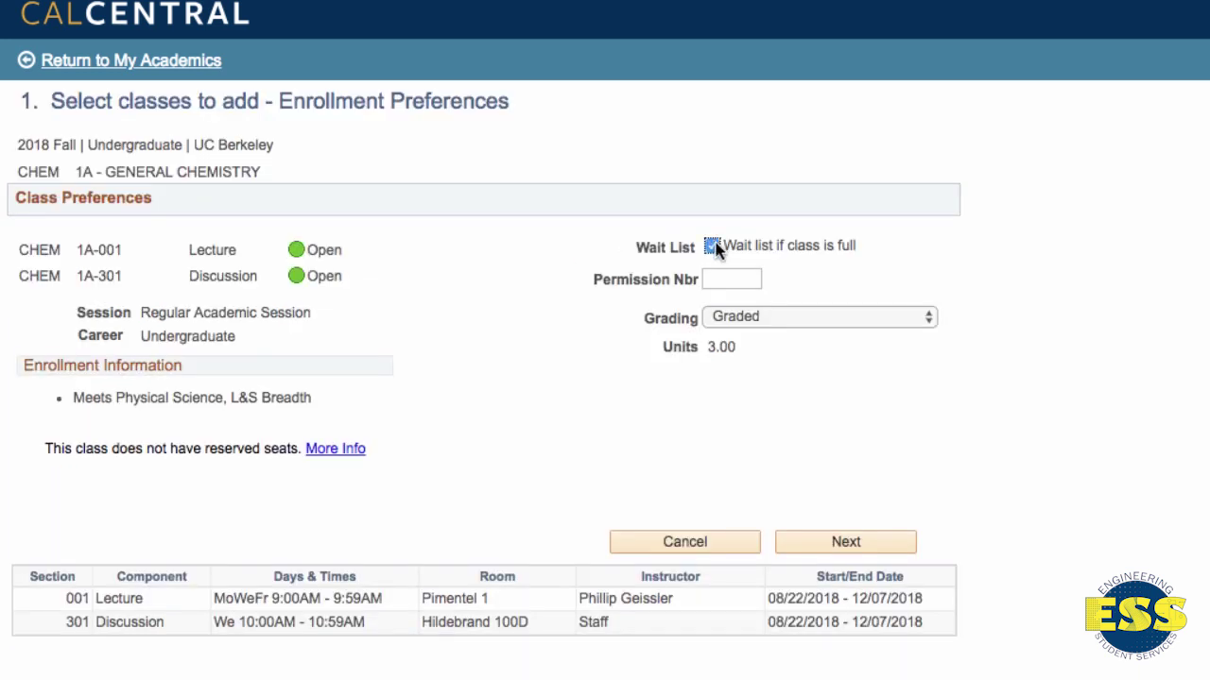
{"action": "left_click", "coordinate": [840, 539]}
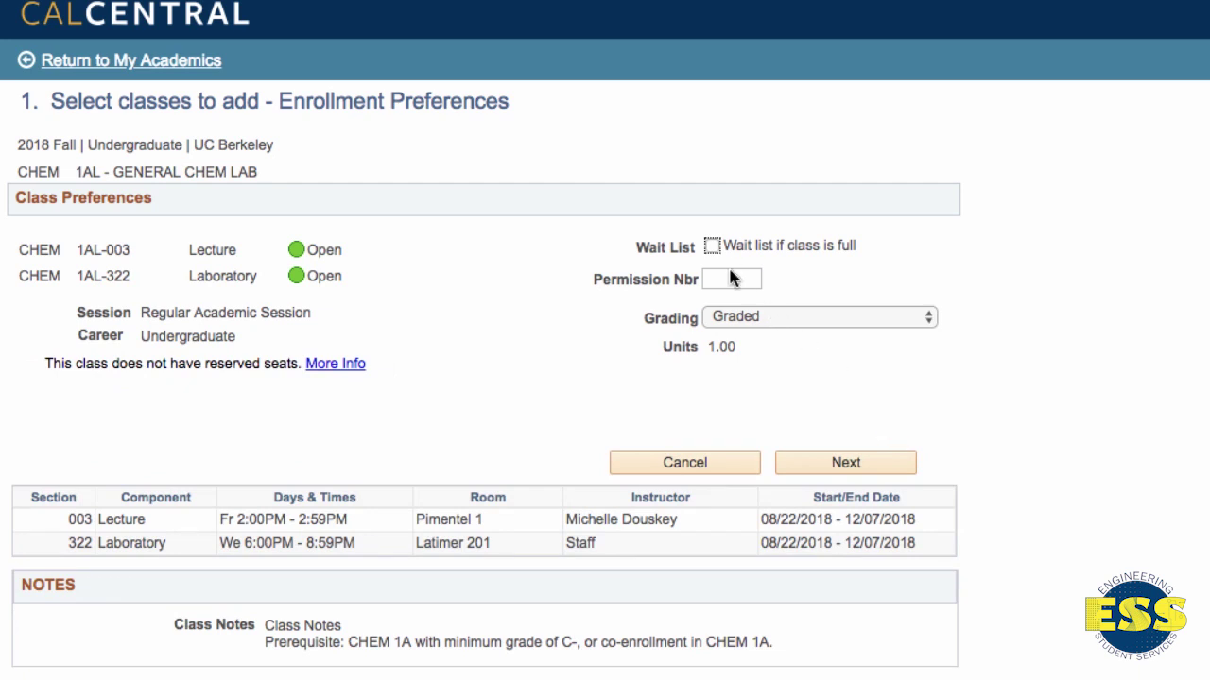
{"action": "left_click", "coordinate": [710, 246]}
{"action": "left_click", "coordinate": [836, 468]}
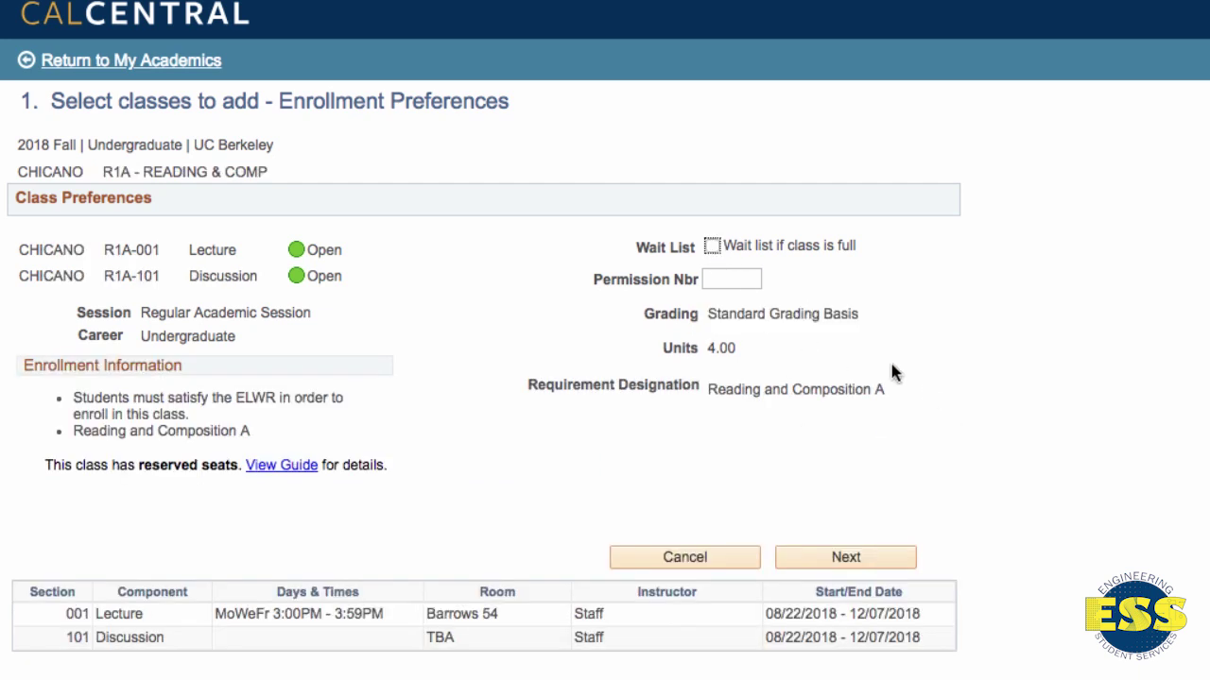
{"action": "left_click", "coordinate": [711, 247]}
{"action": "left_click", "coordinate": [840, 557]}
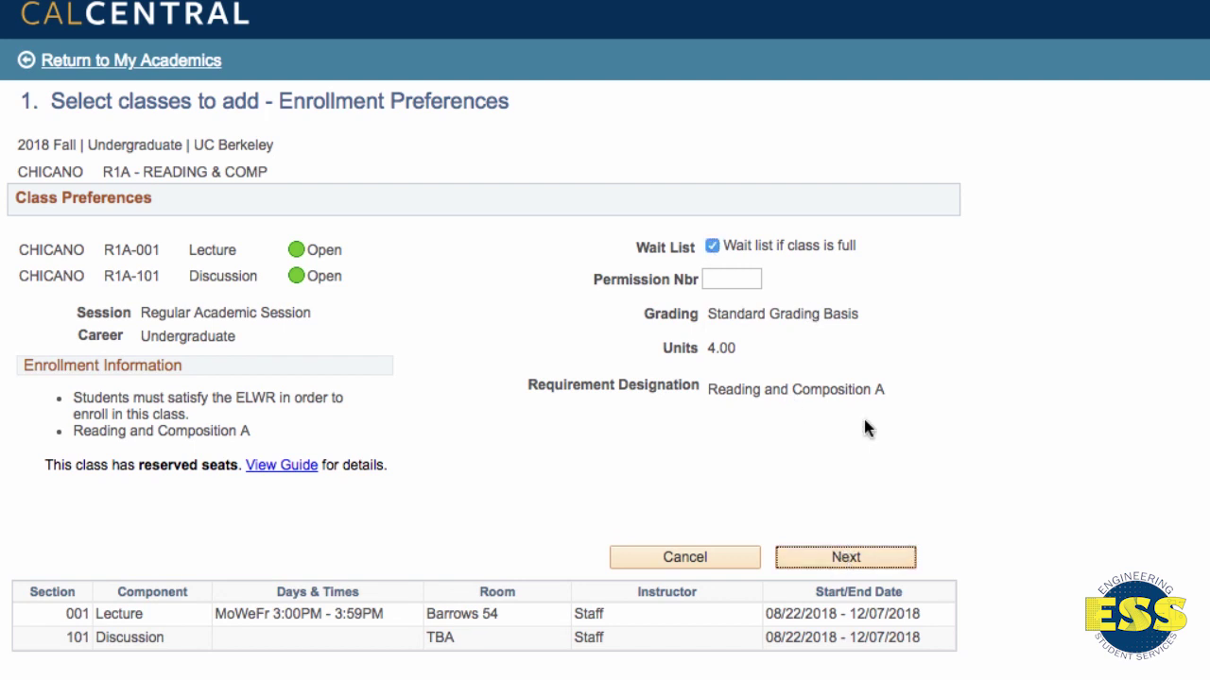
{"action": "left_click", "coordinate": [711, 246]}
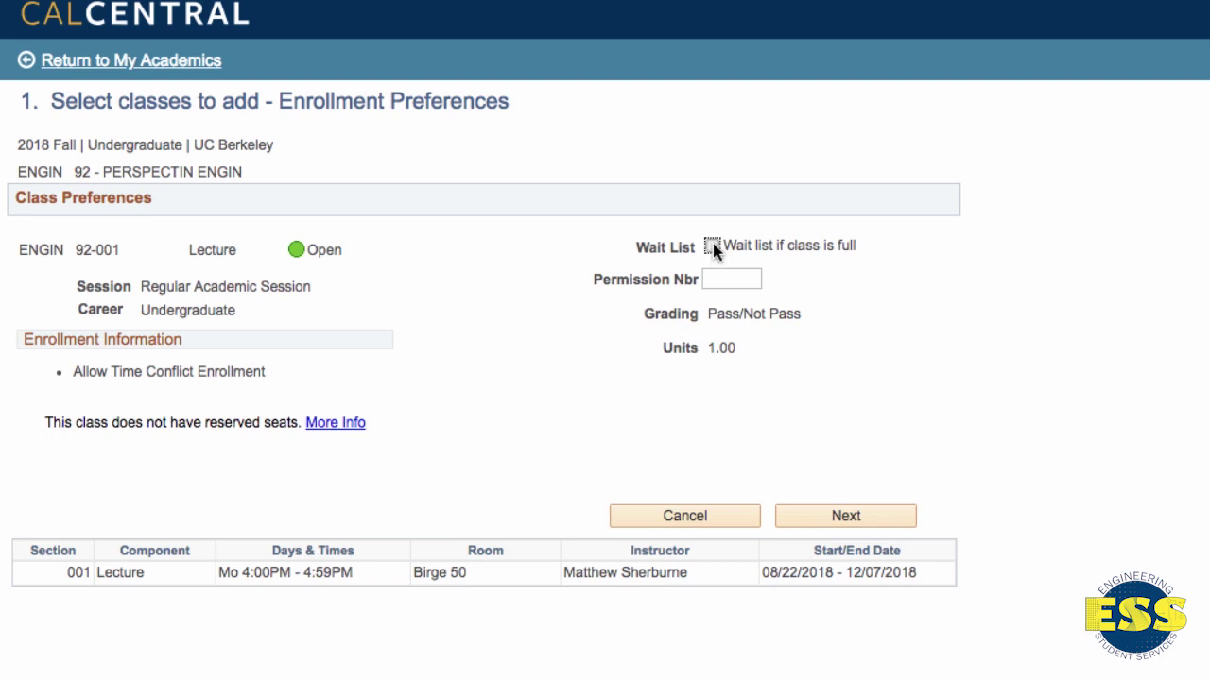
{"action": "left_click", "coordinate": [850, 517]}
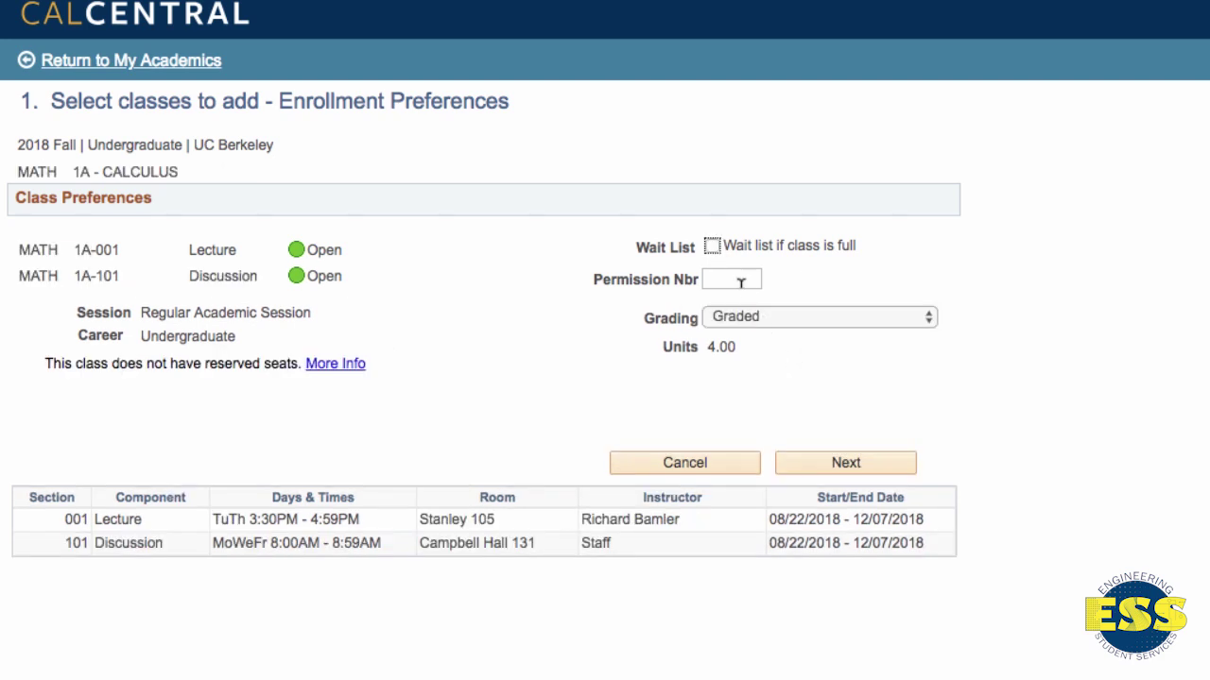
{"action": "left_click", "coordinate": [711, 247]}
{"action": "left_click", "coordinate": [839, 467]}
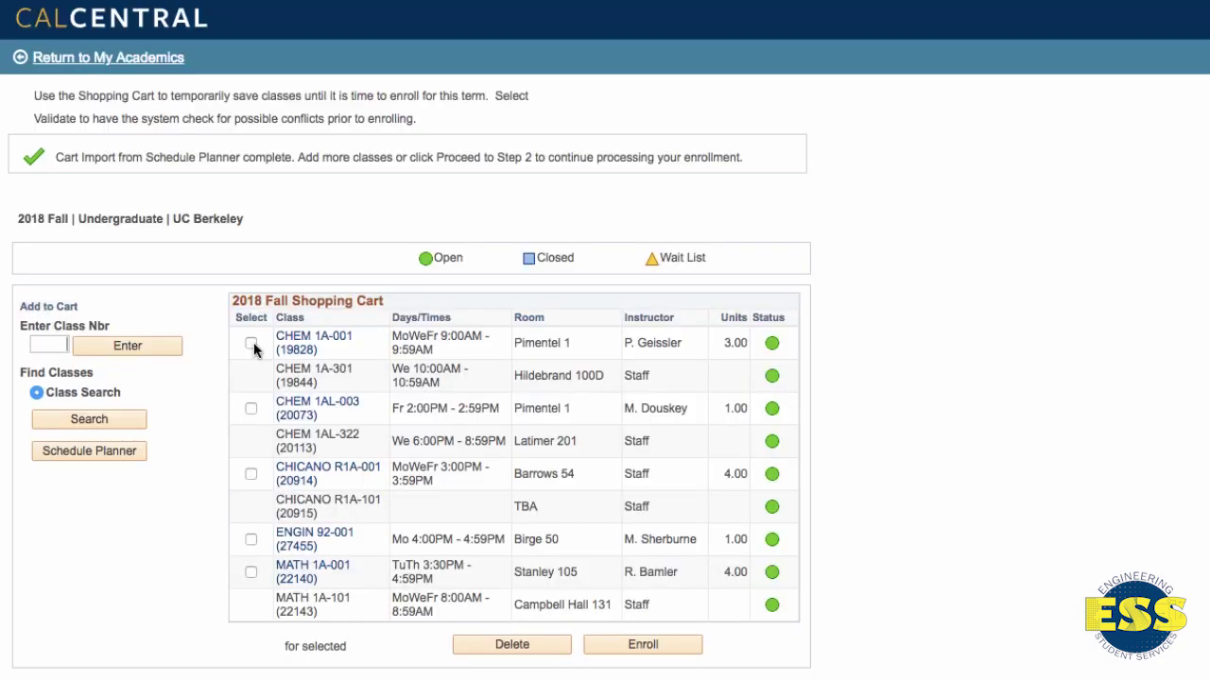
Select CHEM 1A, CHEM 1AL, CHICANO R1A, ENGIN 92 and MATH 1A in the 2018 Fall Shopping Cart.
{"action": "left_click", "coordinate": [251, 345]}
{"action": "left_click", "coordinate": [252, 410]}
{"action": "left_click", "coordinate": [252, 475]}
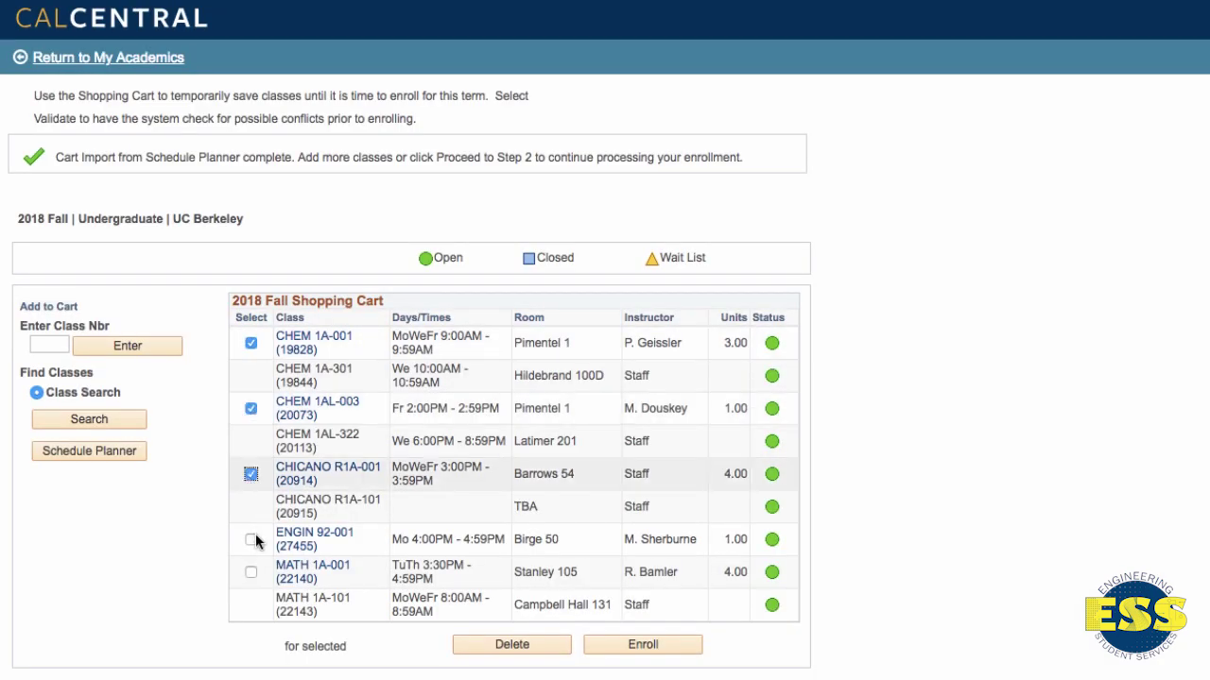
{"action": "left_click", "coordinate": [251, 540]}
{"action": "left_click", "coordinate": [251, 572]}
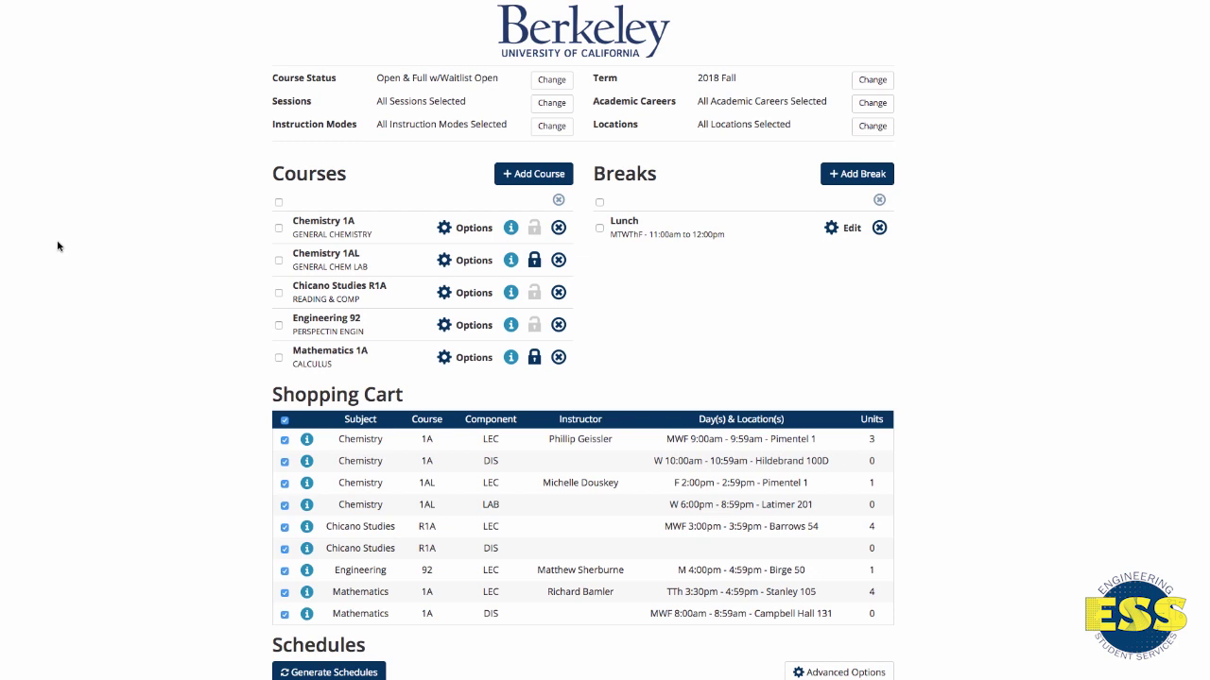
In Schedule Planner, add the course R1A from the subject THEATER - Theater Dance & Perf Stds.
{"action": "left_click", "coordinate": [523, 175]}
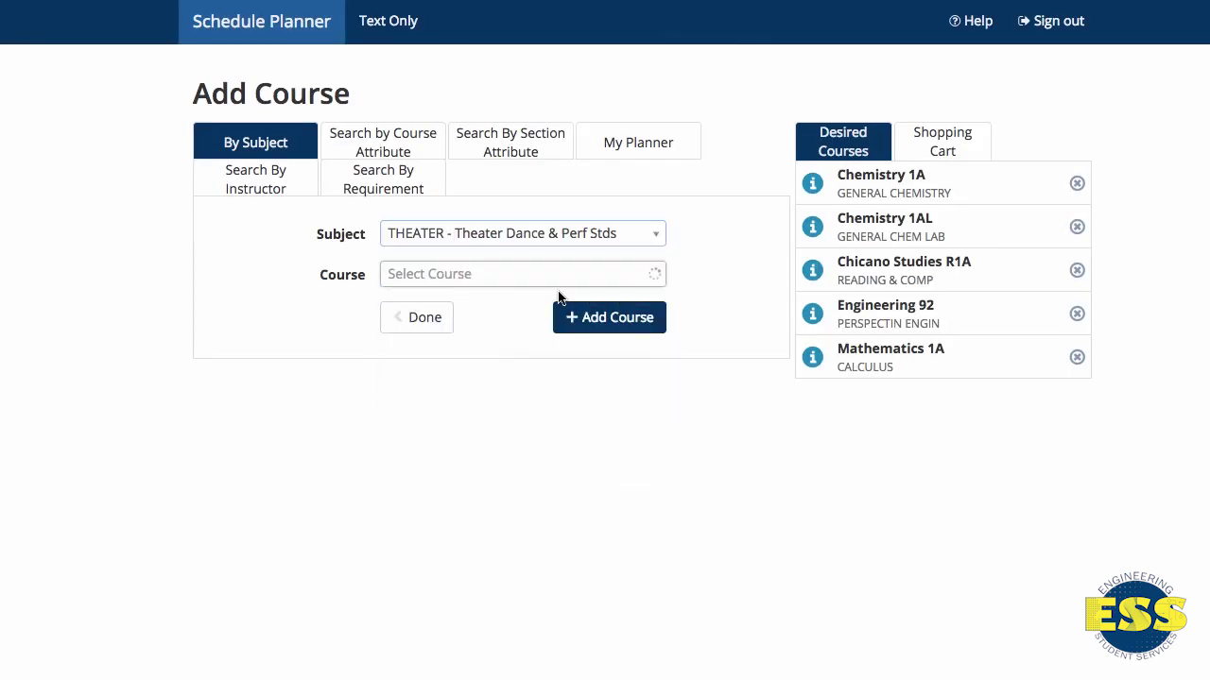
{"action": "left_click", "coordinate": [538, 274]}
{"action": "type", "text": "r1"}
{"action": "key", "text": "Return"}
{"action": "left_click", "coordinate": [613, 315]}
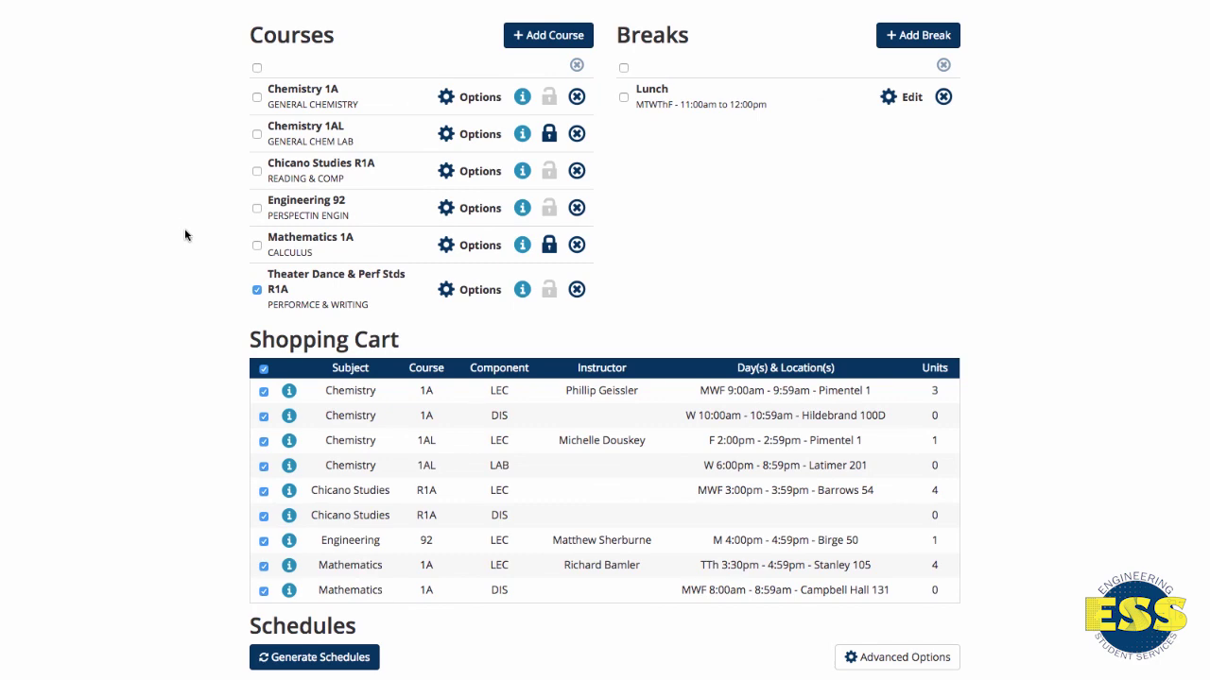
Exclude the Chicano Studies R1A lecture and discussion from the planner's shopping cart sections, keeping all Chemistry, Engineering and Mathematics sections included.
{"action": "left_click", "coordinate": [264, 369]}
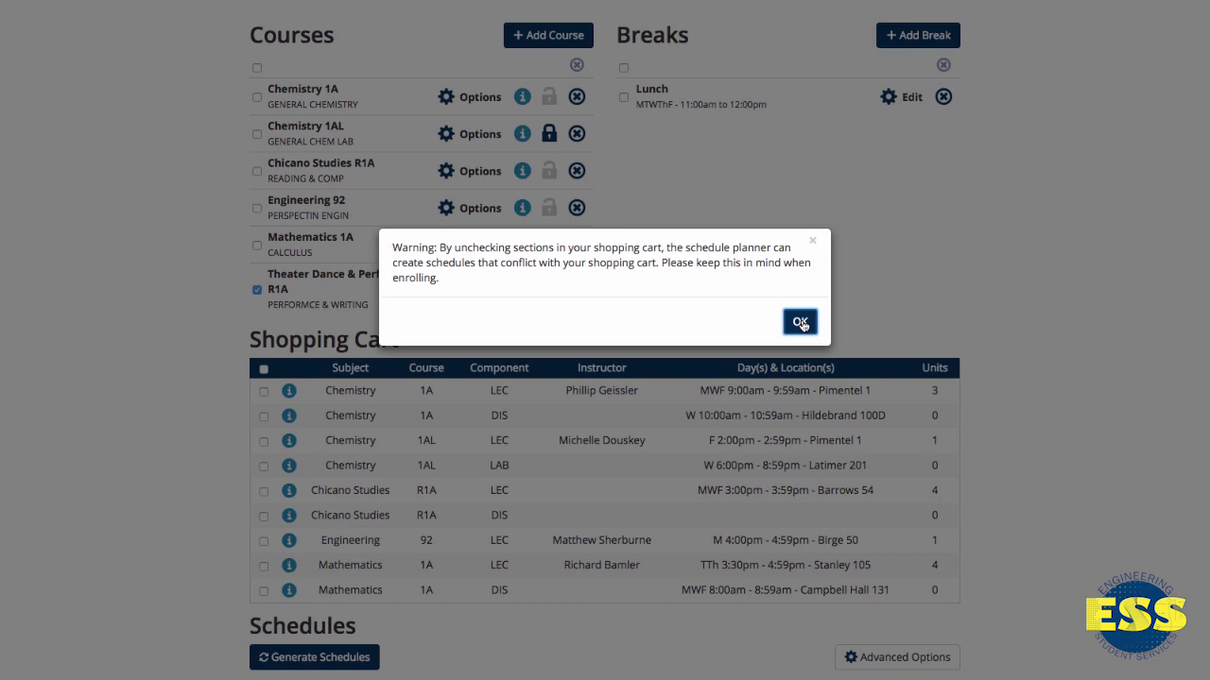
{"action": "left_click", "coordinate": [800, 323]}
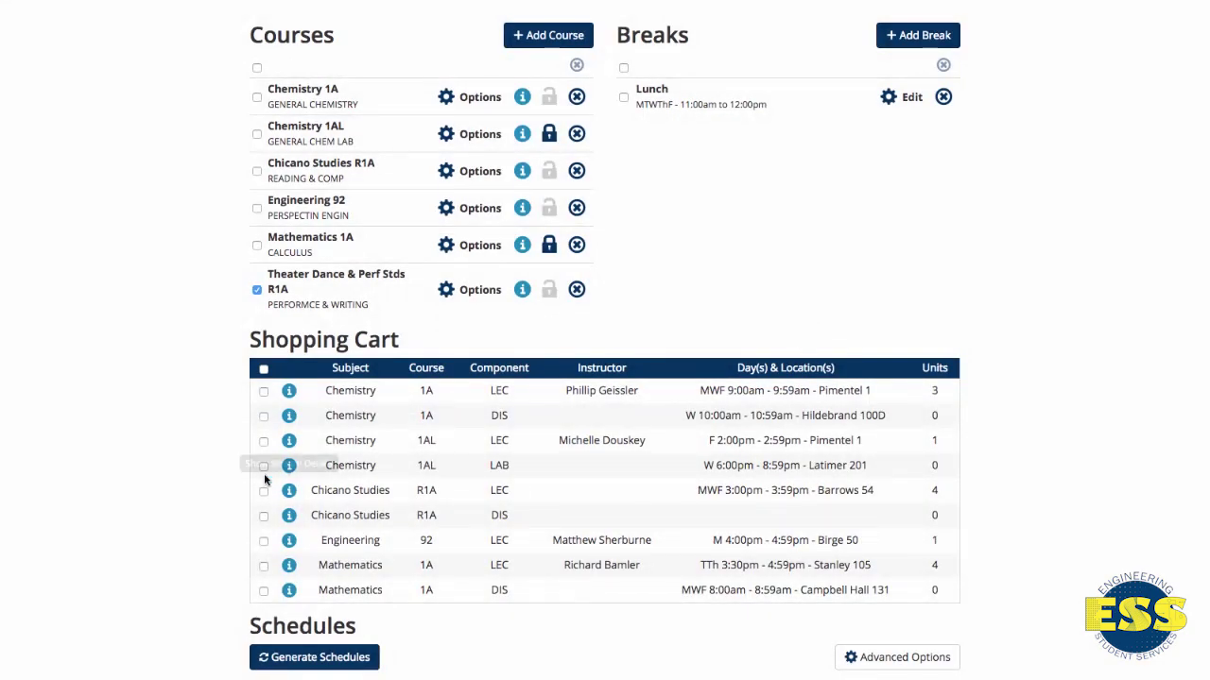
{"action": "left_click", "coordinate": [264, 416]}
{"action": "left_click", "coordinate": [264, 440]}
{"action": "left_click", "coordinate": [264, 466]}
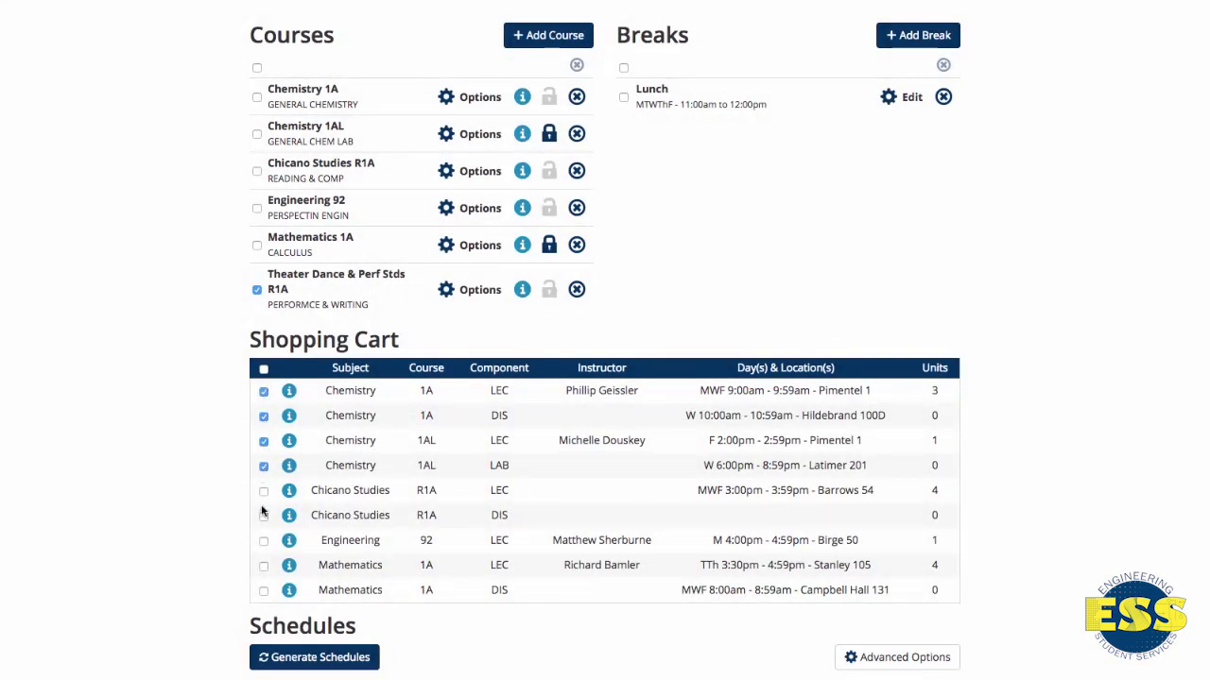
{"action": "left_click", "coordinate": [264, 540]}
{"action": "left_click", "coordinate": [264, 566]}
{"action": "left_click", "coordinate": [264, 592]}
Generate schedules with Theater Dance & Perf Stds R1A, view schedule 1 and send it to the shopping cart.
{"action": "scroll", "coordinate": [195, 589], "scroll_direction": "up", "scroll_amount": 3}
{"action": "scroll", "coordinate": [249, 618], "scroll_direction": "down", "scroll_amount": 5}
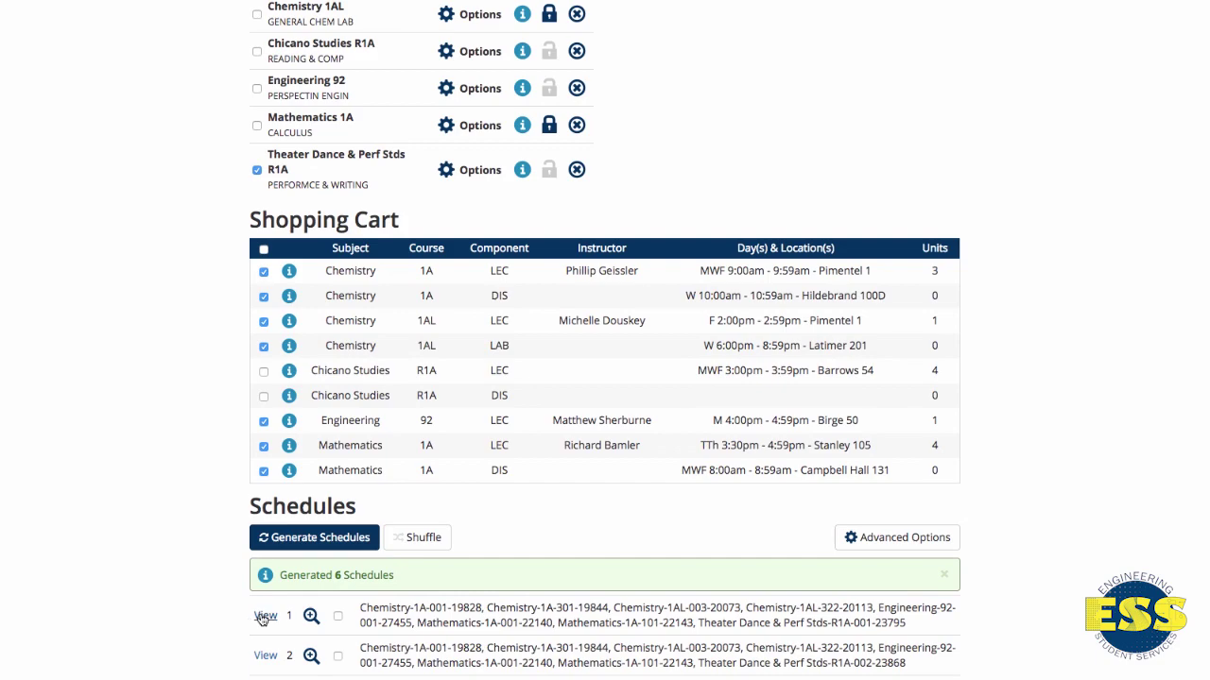
{"action": "left_click", "coordinate": [264, 617]}
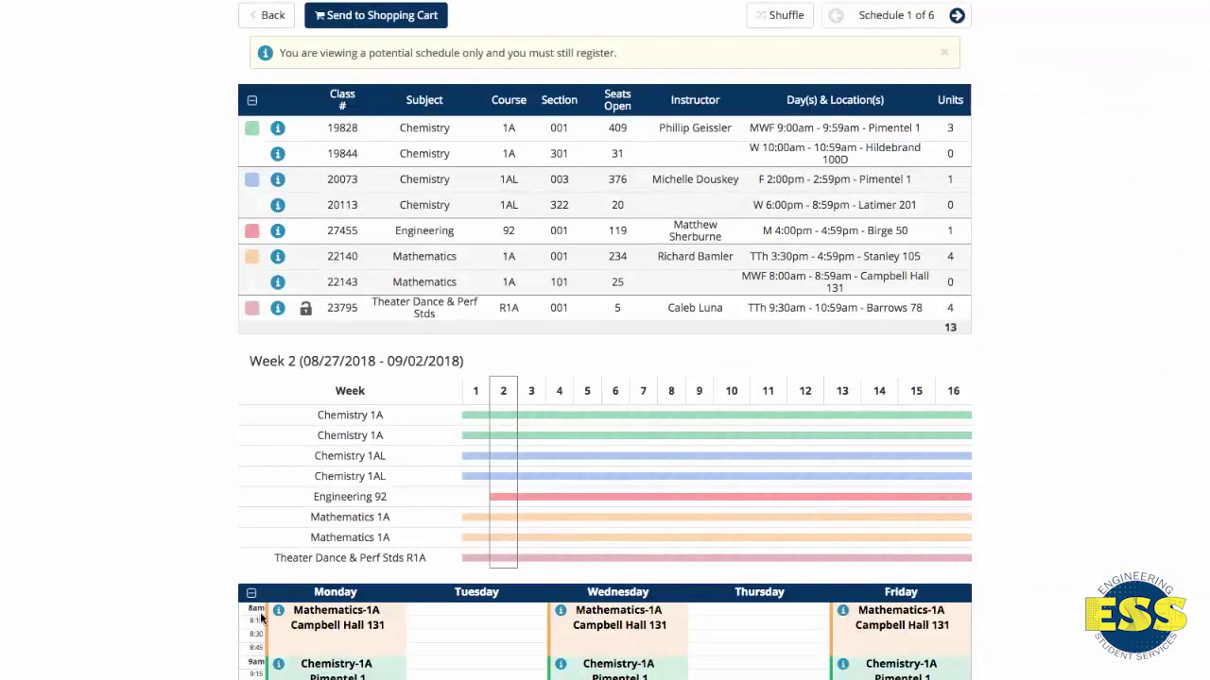
{"action": "left_click", "coordinate": [379, 16]}
{"action": "left_click", "coordinate": [798, 464]}
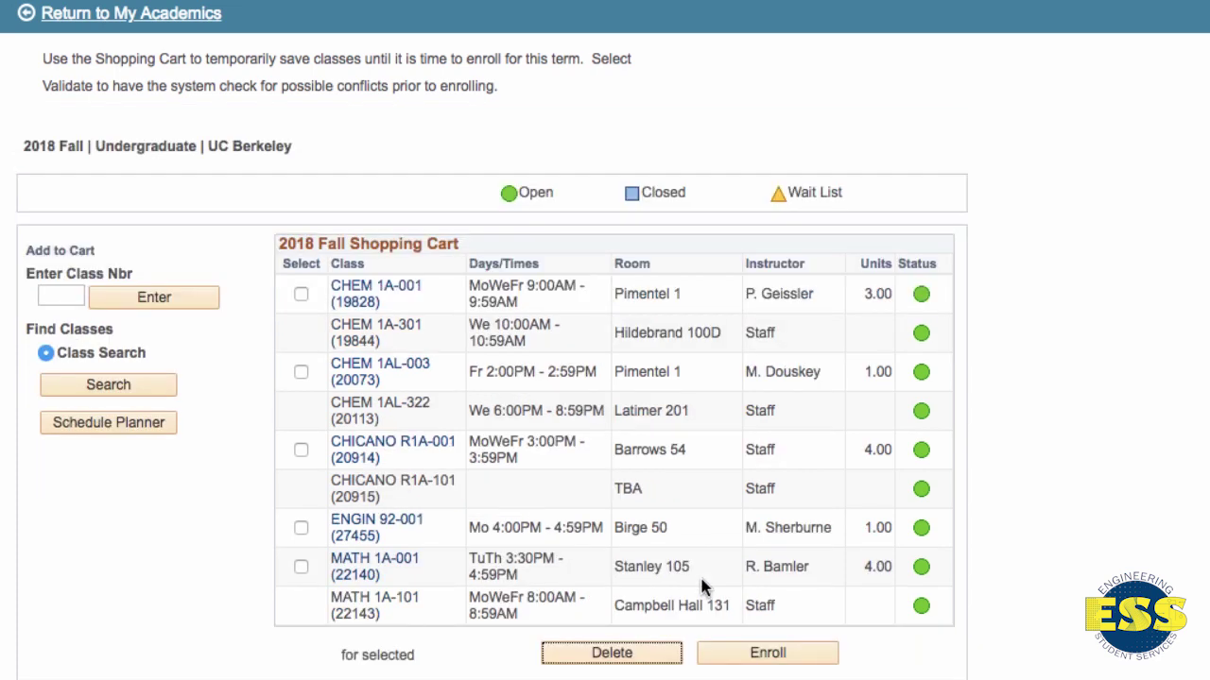
Launch Schedule Planner from CalCentral's 2018 Fall Shopping Cart page.
{"action": "left_click", "coordinate": [99, 424]}
{"action": "left_click", "coordinate": [146, 231]}
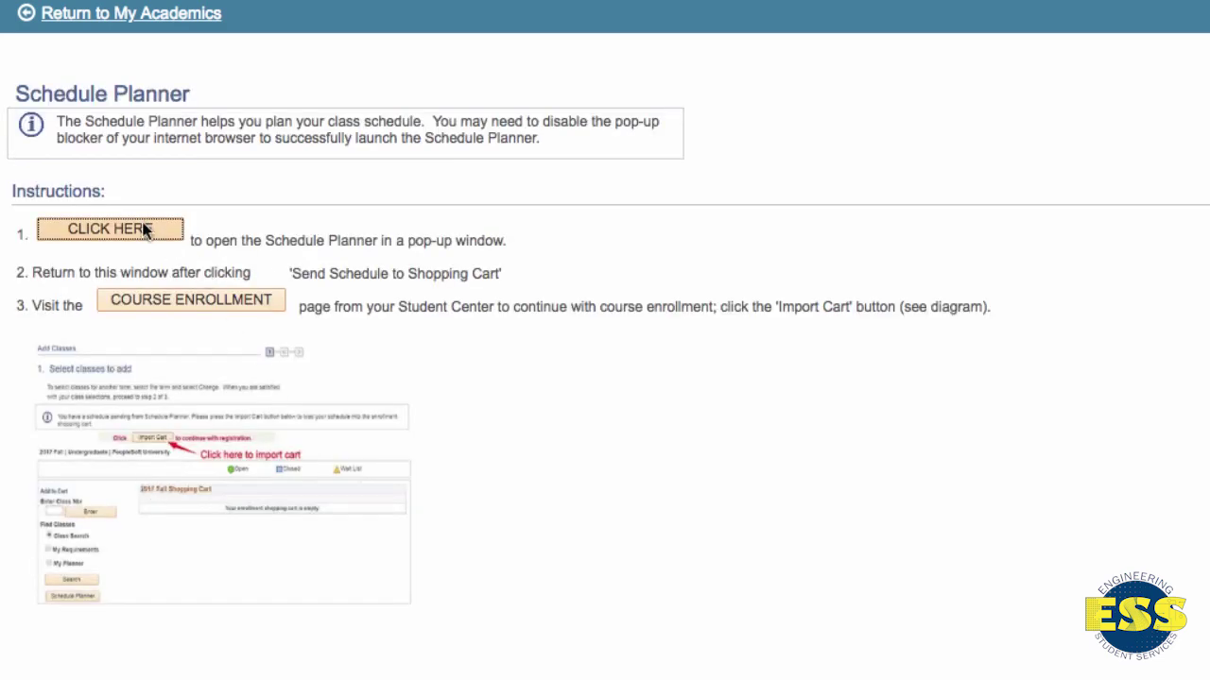